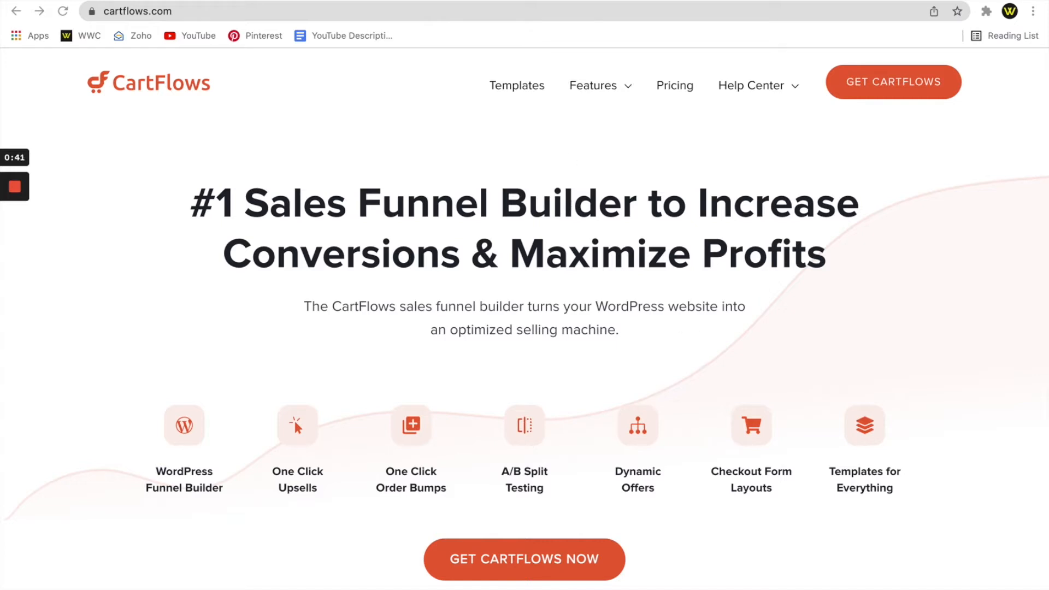
Step: View the CartFlows pricing page and switch to the CartFlows dashboard in the WordPress admin
click(676, 84)
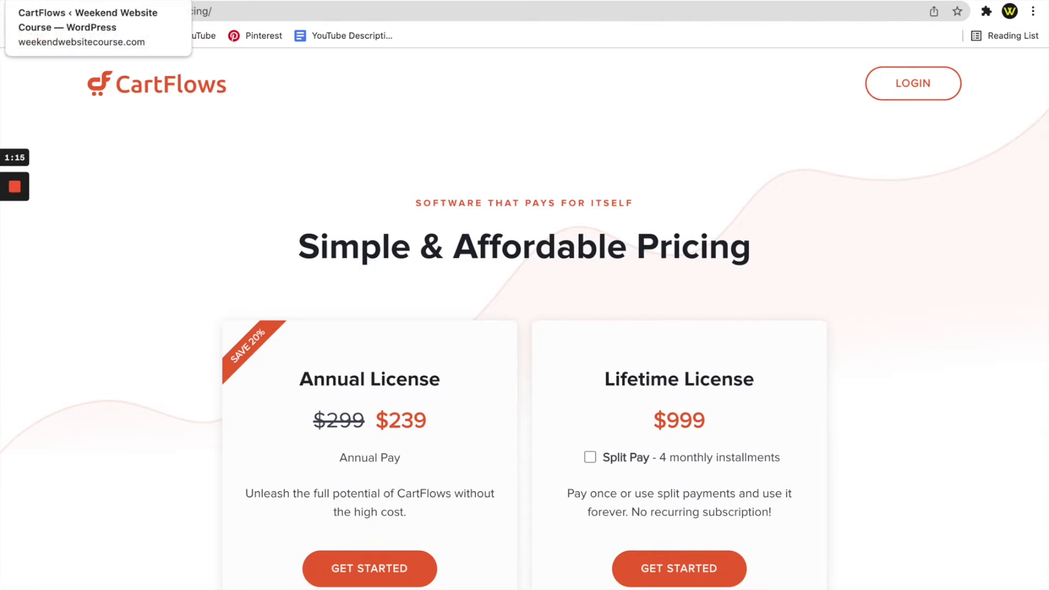
click(87, 1)
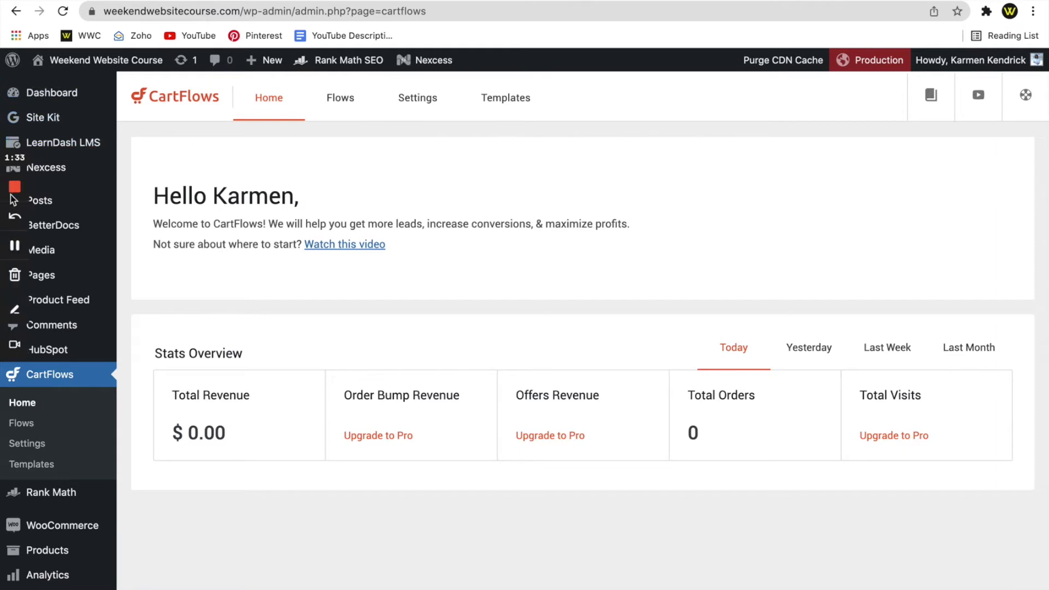
click(11, 249)
click(12, 247)
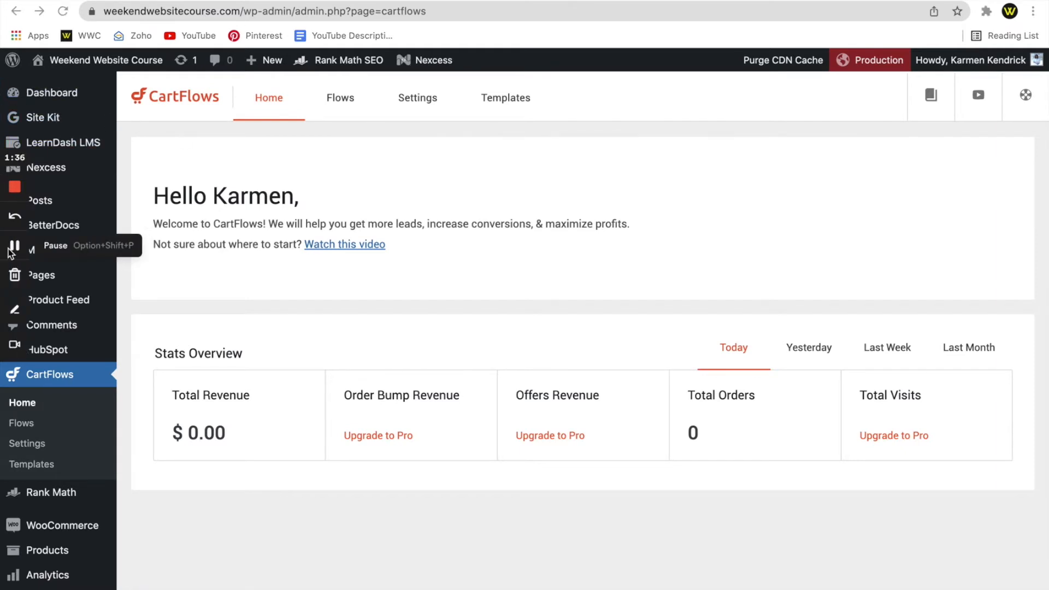
Step: Start adding a new flow from the flows list and browse the flow template library
click(23, 430)
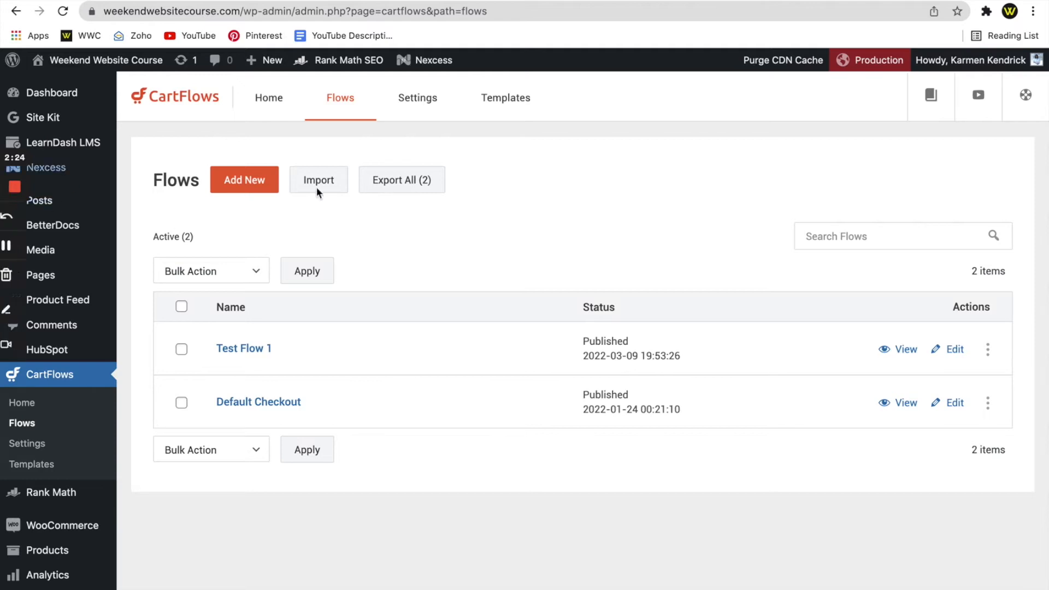
click(240, 180)
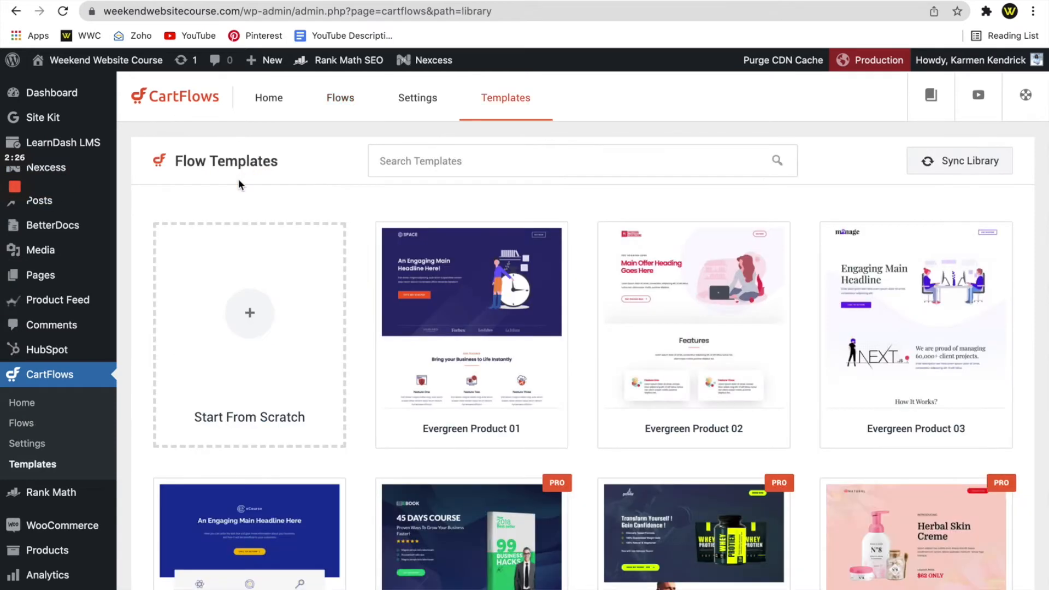
scroll(499, 288, down, 3)
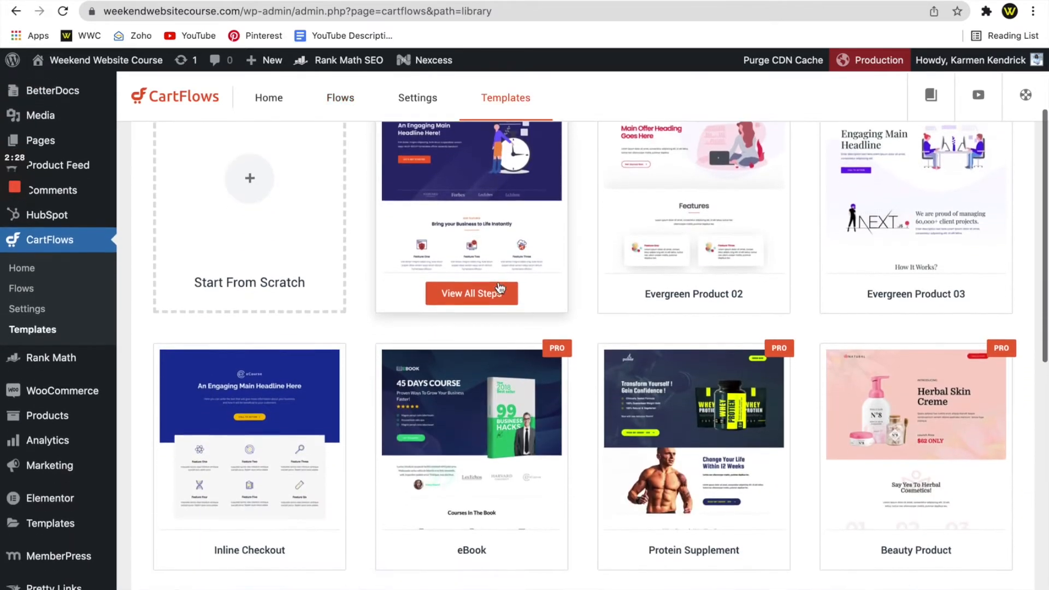
scroll(499, 305, down, 1)
scroll(902, 491, down, 2)
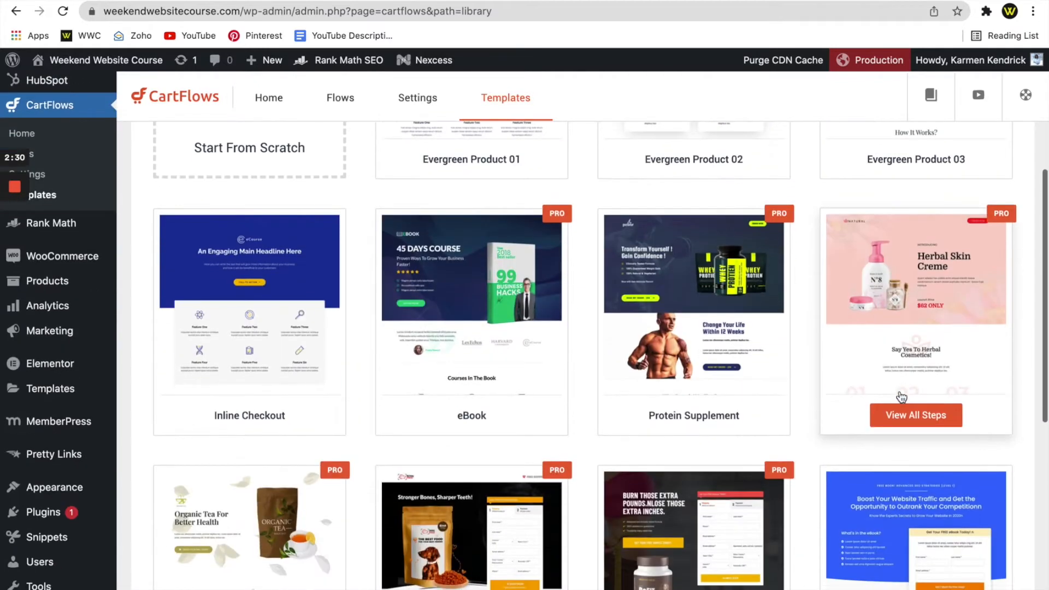
scroll(901, 396, down, 3)
scroll(901, 396, down, 3)
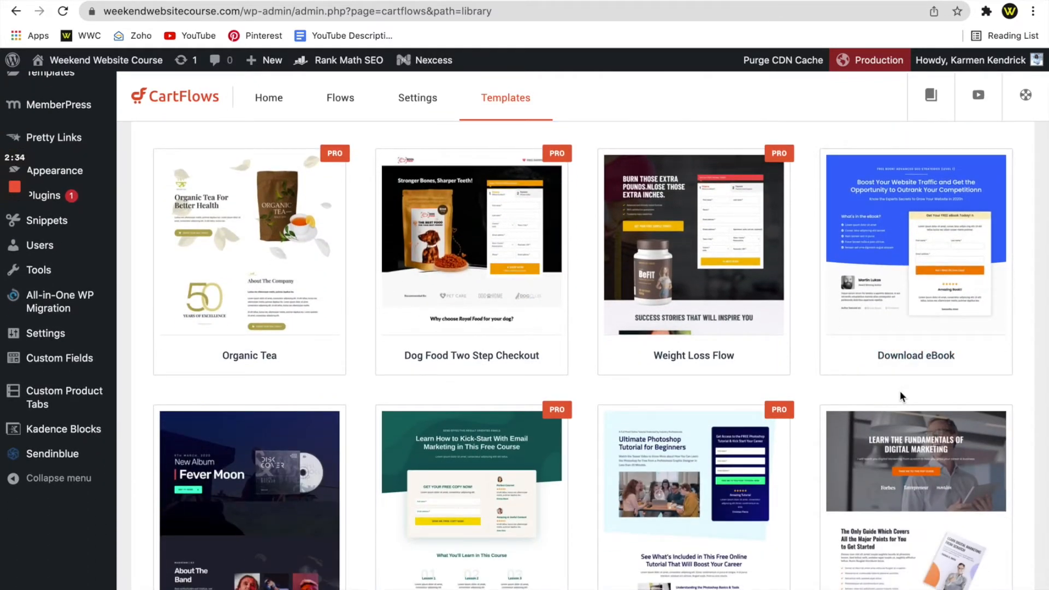
scroll(900, 393, up, 9)
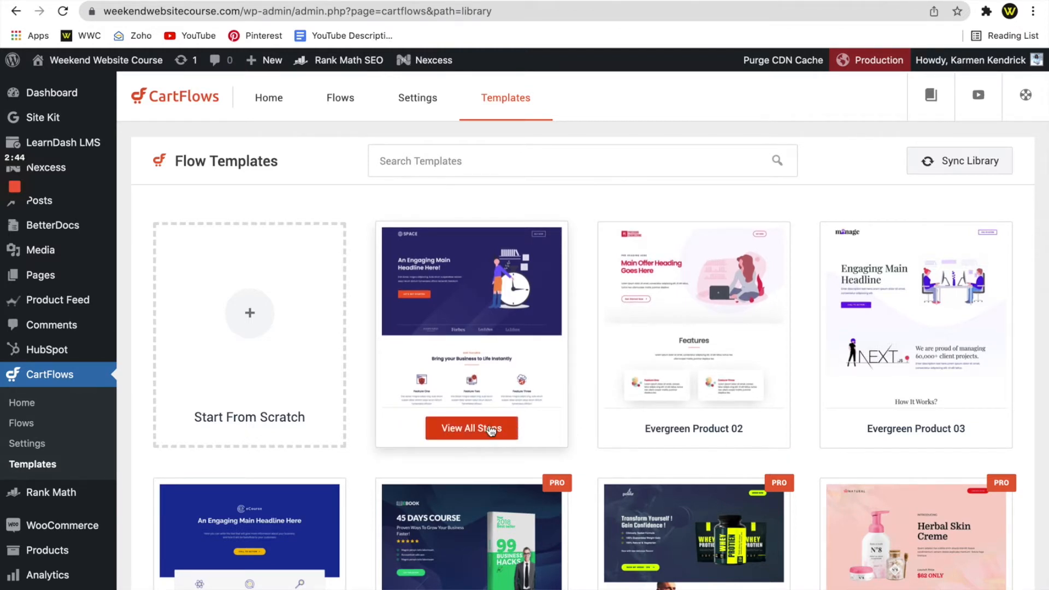
Step: View all steps of the Evergreen Product 01 template and look through its landing page preview
click(459, 433)
scroll(480, 407, down, 10)
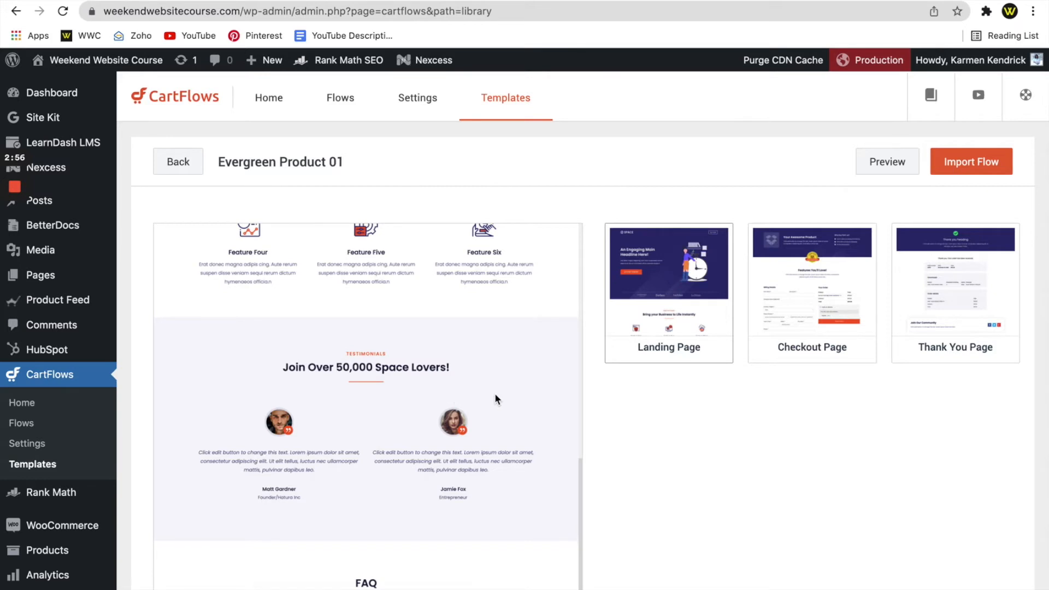
scroll(478, 393, down, 1)
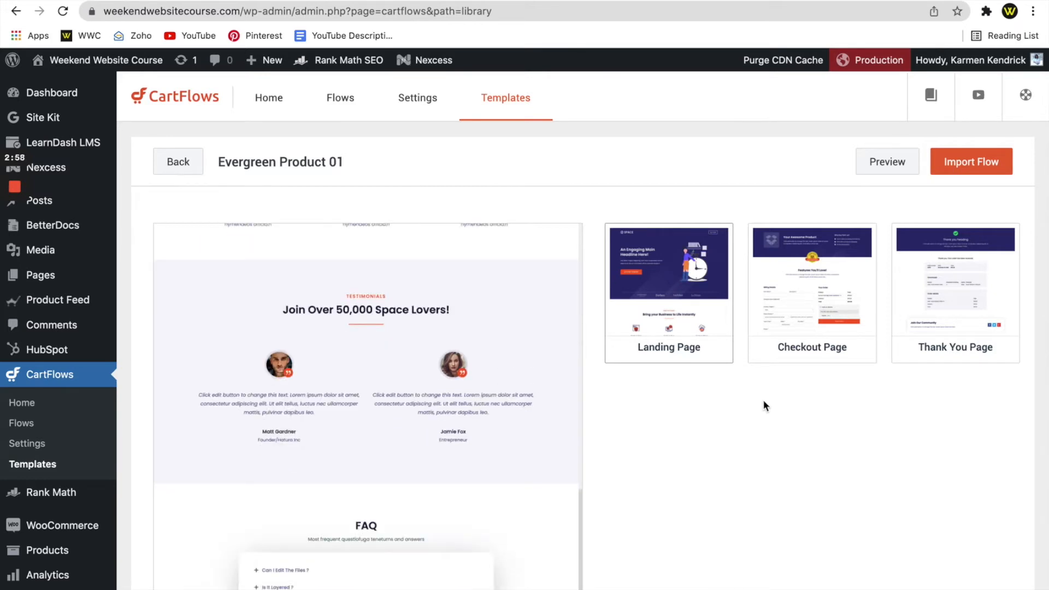
Step: Look through the Evergreen Product 01 template's checkout page preview, from the header to the money-back guarantee
click(776, 349)
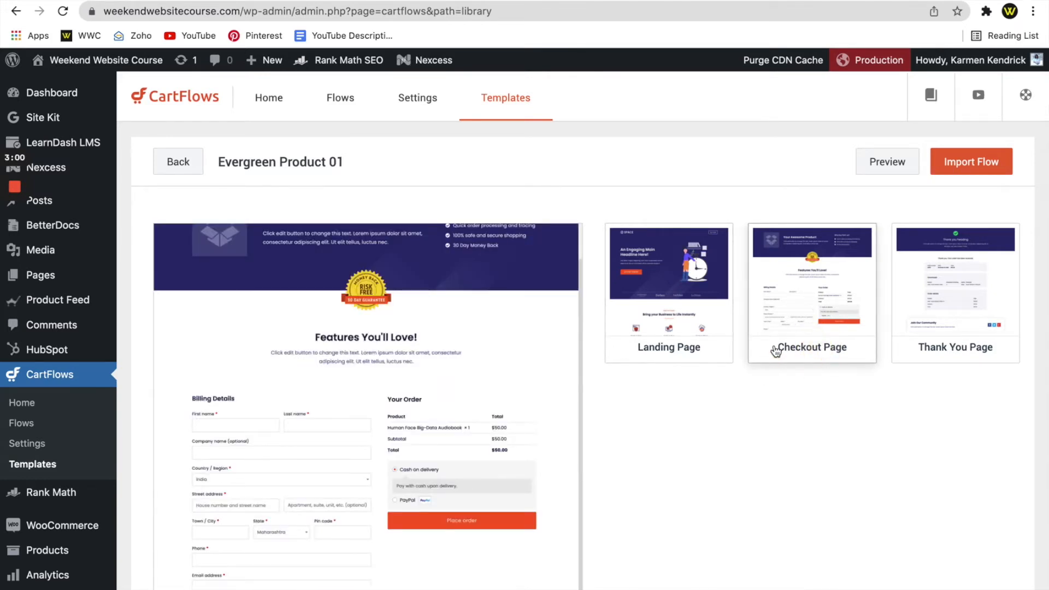
click(922, 322)
click(804, 320)
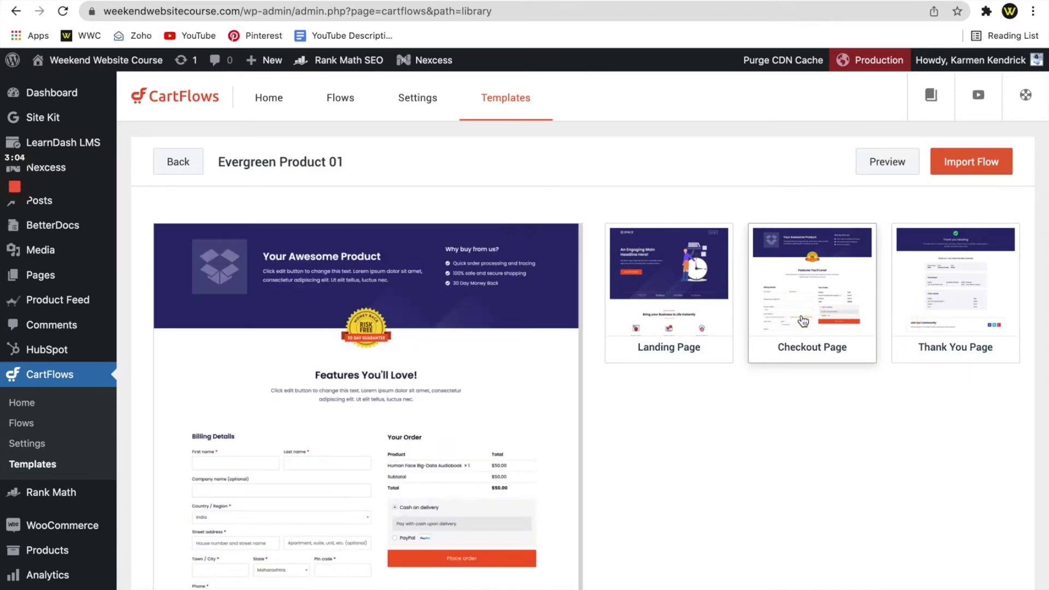
scroll(456, 424, down, 5)
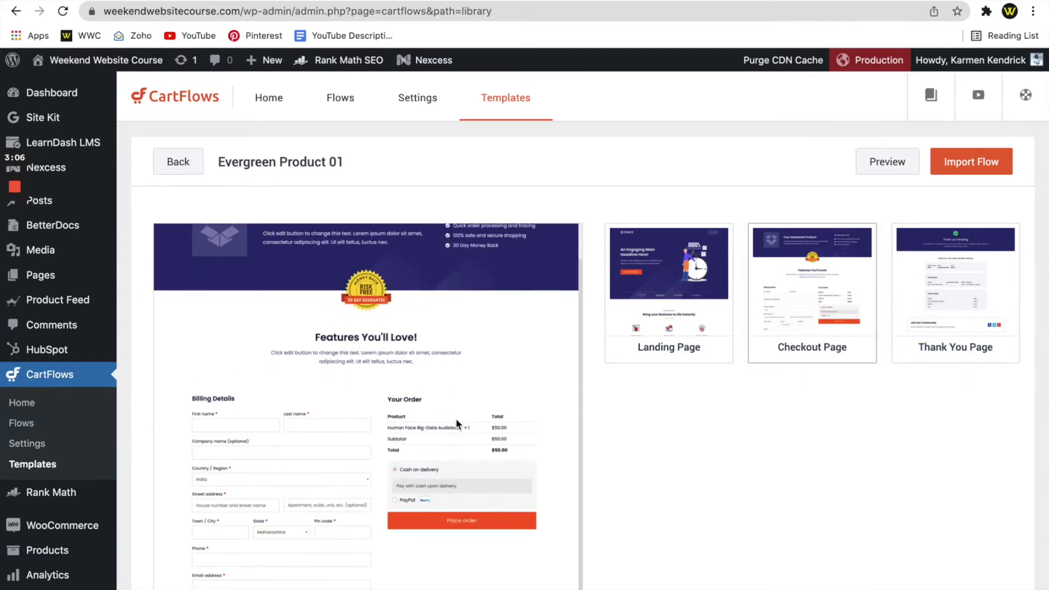
scroll(457, 423, down, 2)
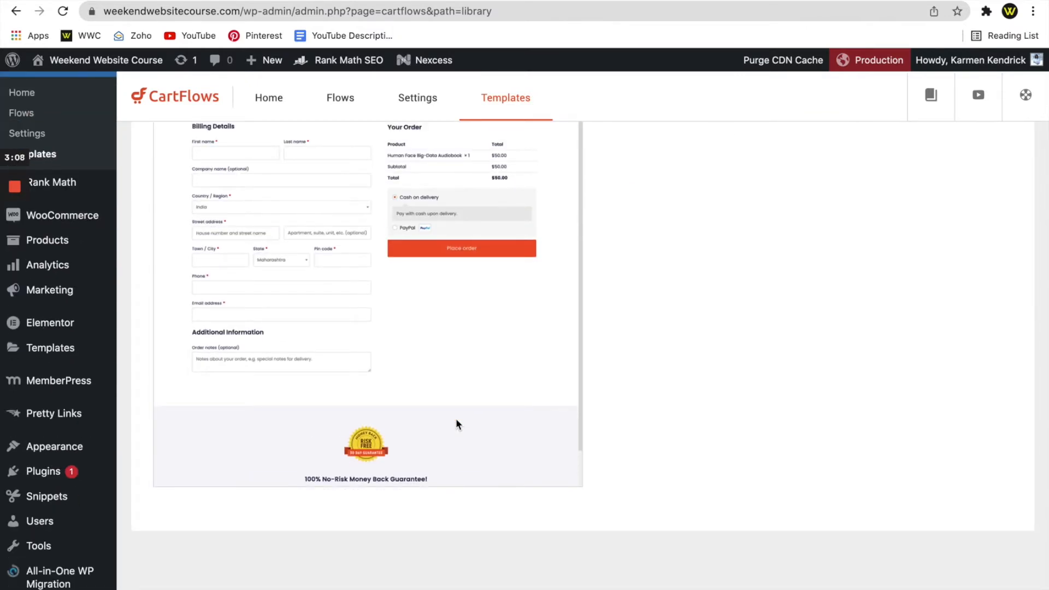
scroll(457, 423, down, 1)
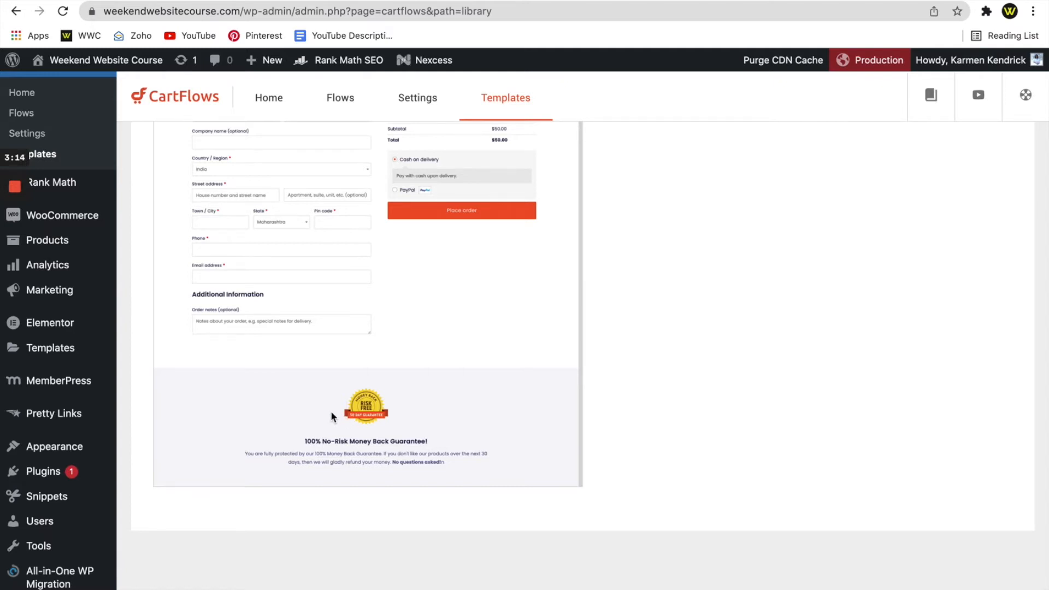
scroll(331, 411, up, 2)
scroll(304, 412, up, 5)
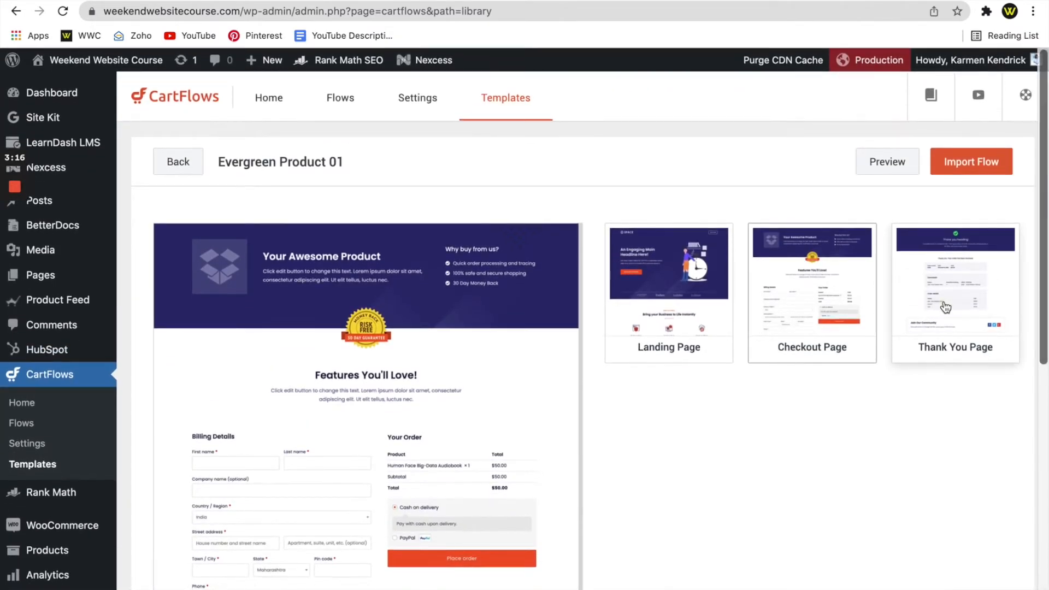
Step: Look through the template's thank you page preview and return to the template library
click(945, 307)
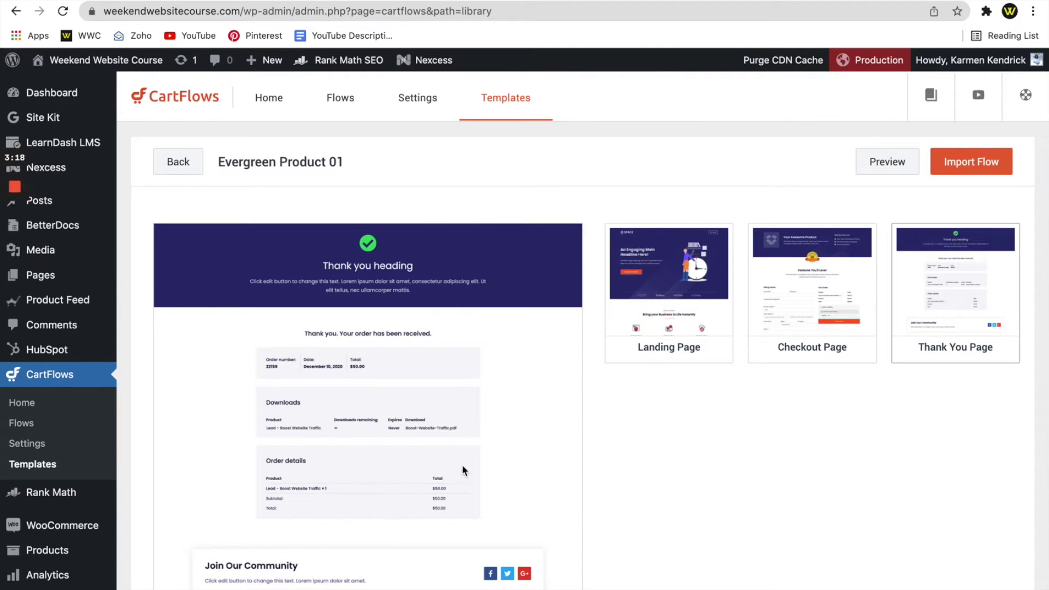
scroll(461, 464, down, 5)
scroll(462, 464, up, 6)
click(167, 162)
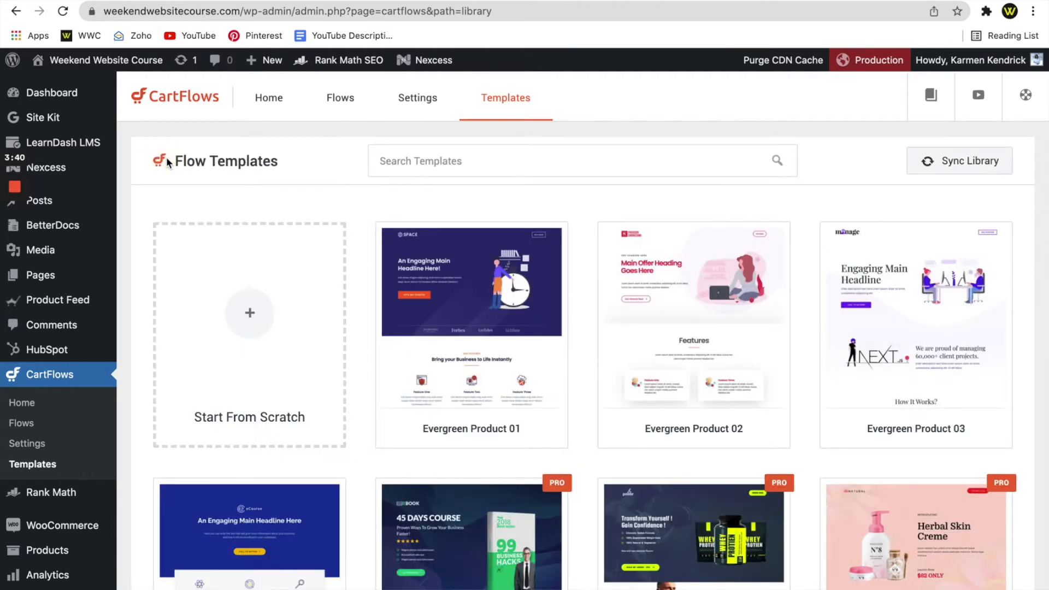
Step: View the live landing page of Test Flow 1 from the flows list and close it
click(342, 96)
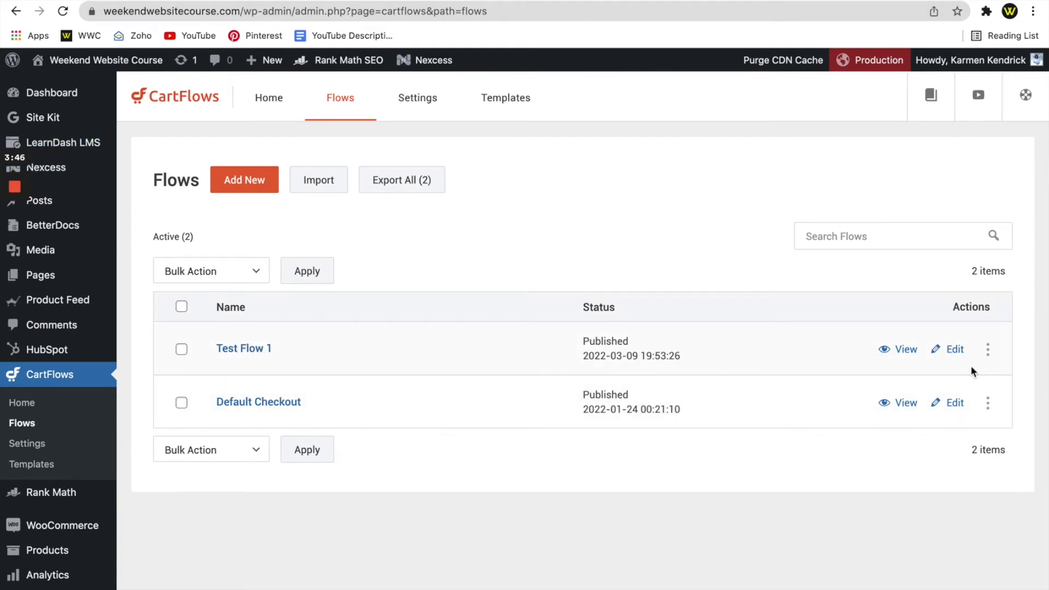
click(901, 355)
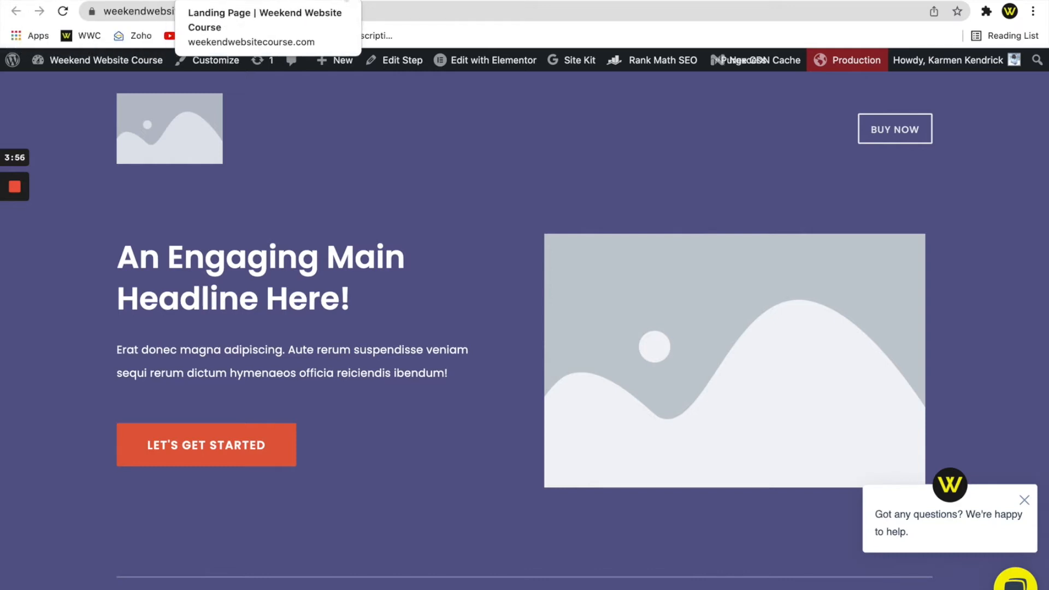
click(344, 0)
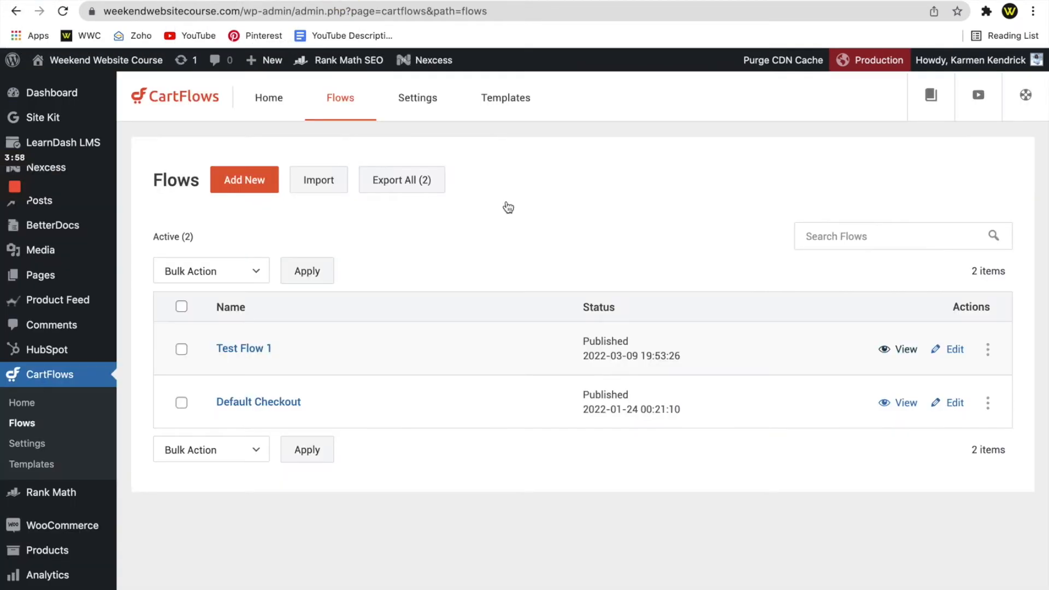
Step: Open Test Flow 1 for editing and delete its Landing Page step
click(952, 353)
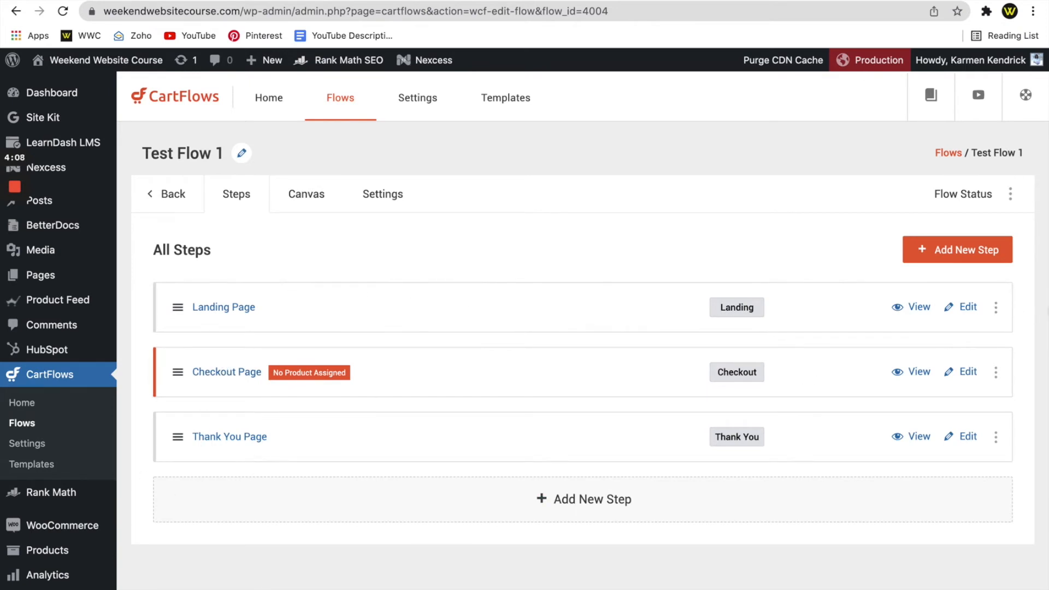
click(997, 312)
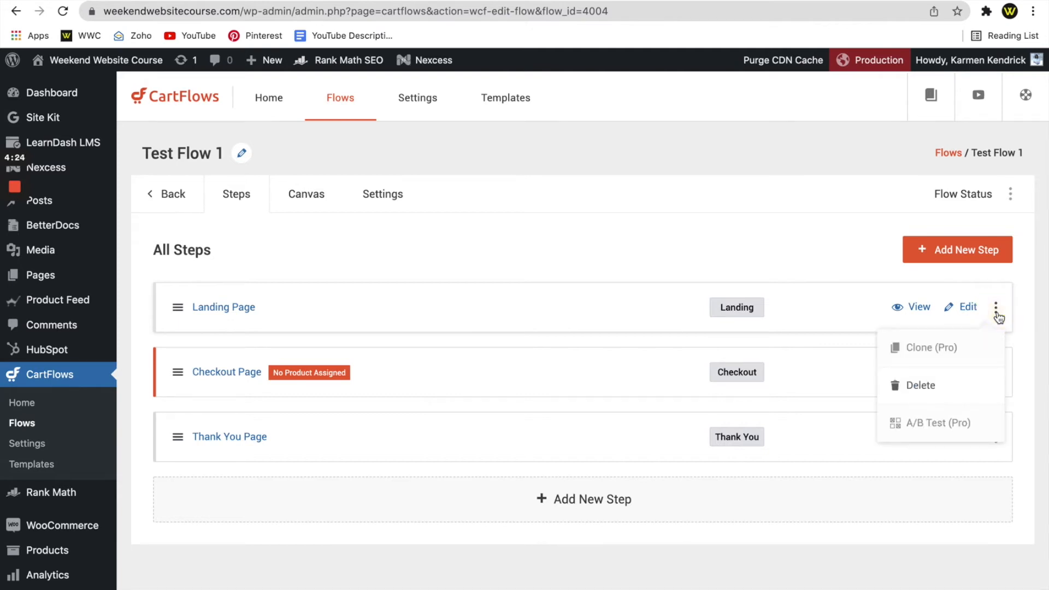
click(921, 391)
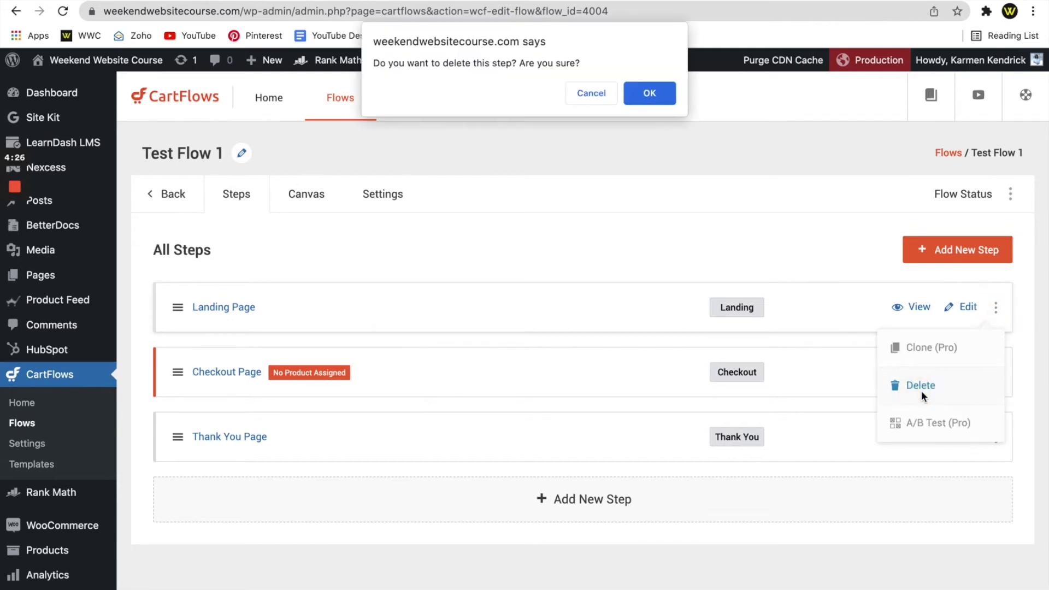
click(647, 92)
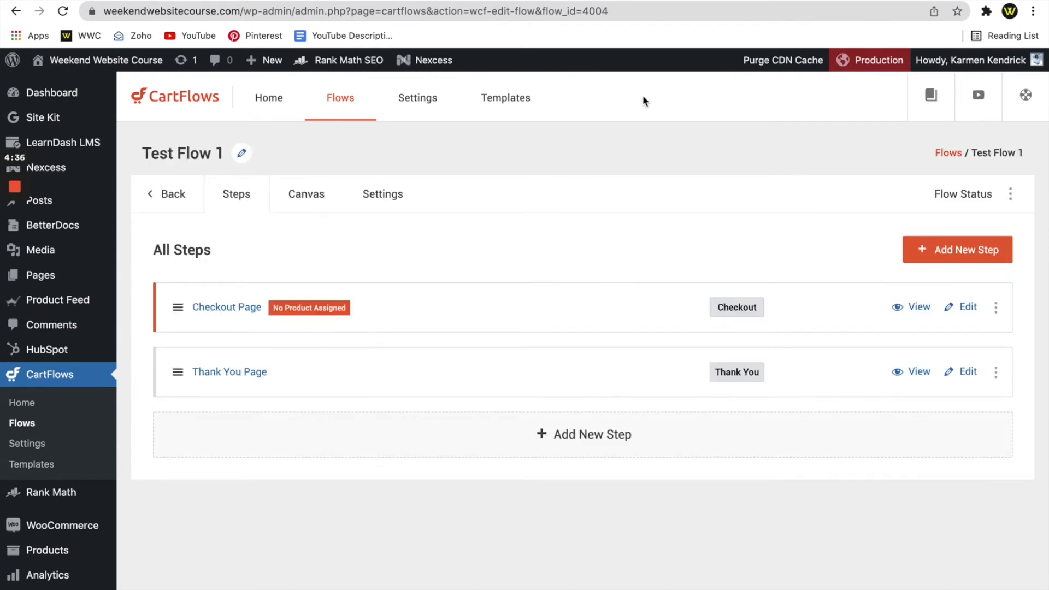
Step: Open the flow's Checkout Page in Elementor, look through its billing and order sections, and close the editor
click(966, 315)
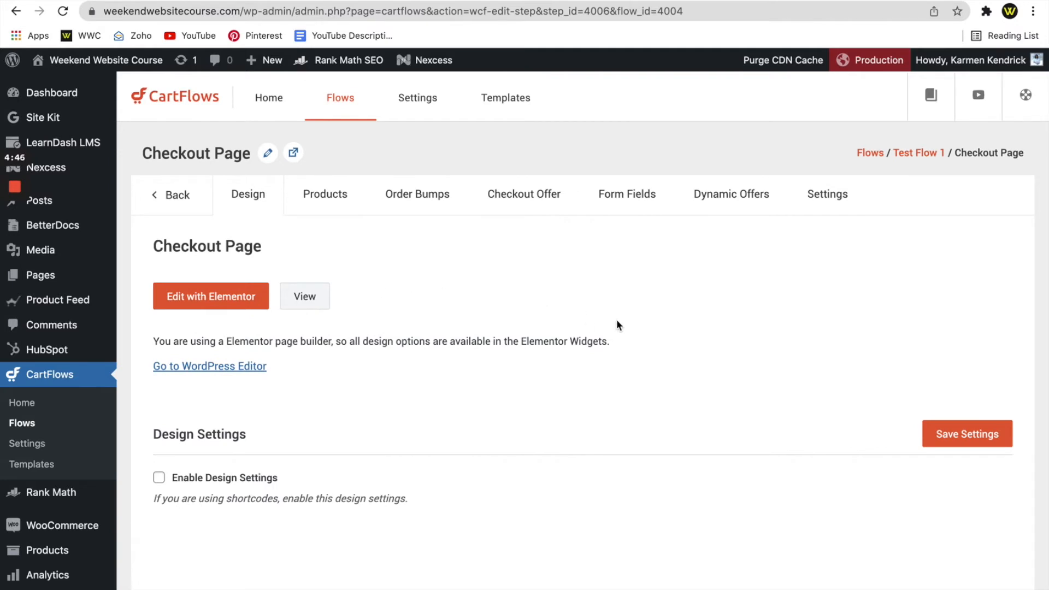
click(200, 301)
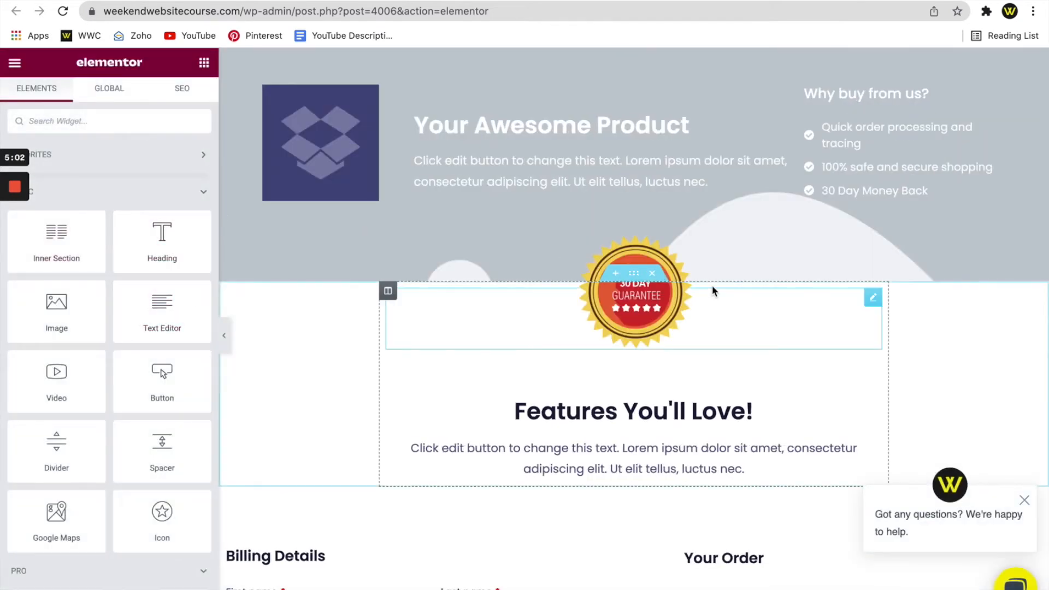
scroll(711, 288, down, 3)
scroll(712, 285, down, 5)
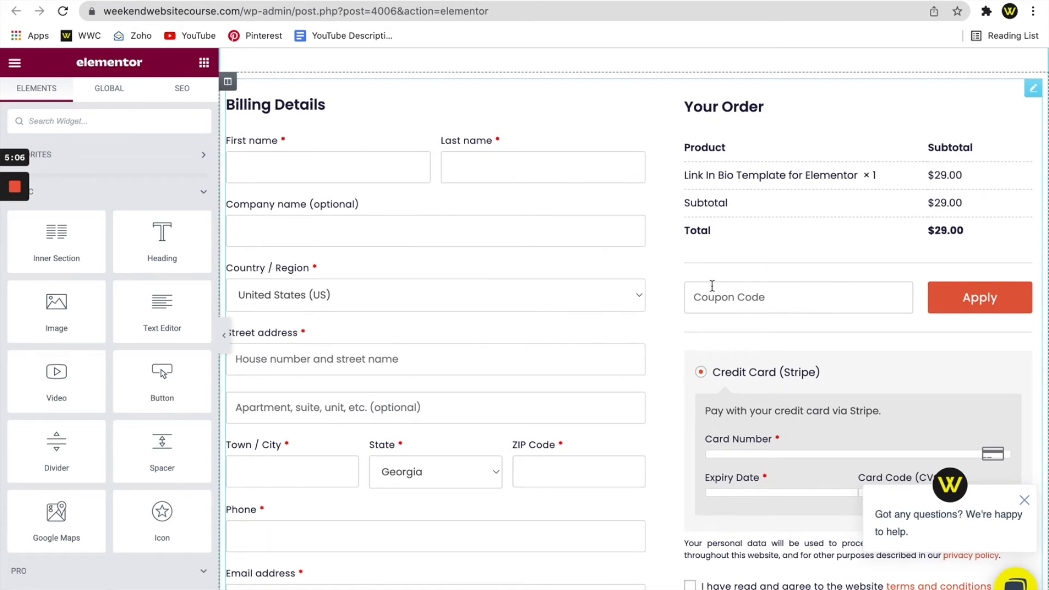
scroll(711, 285, down, 12)
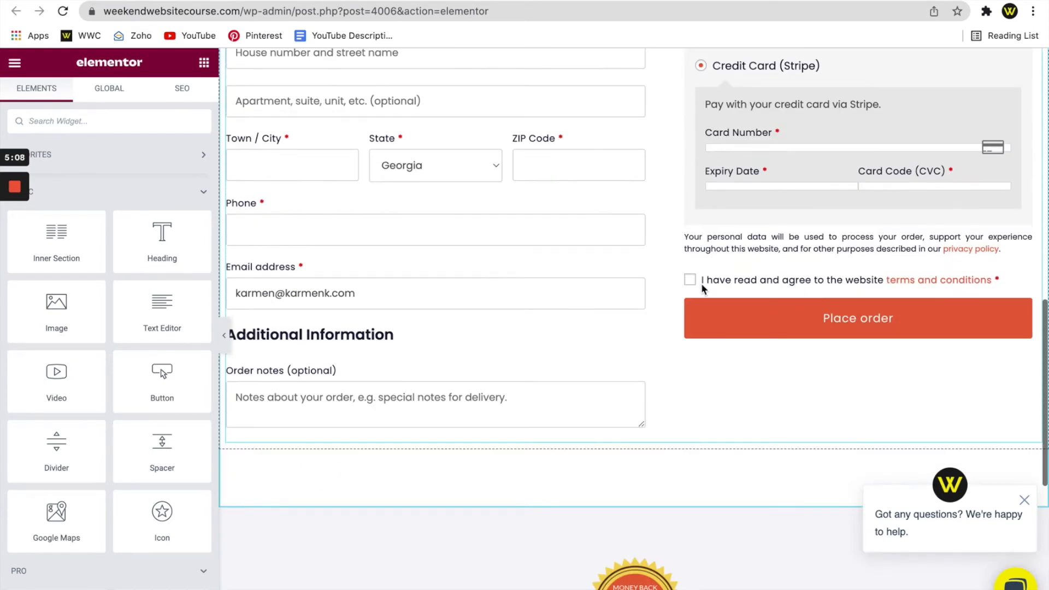
scroll(702, 283, up, 15)
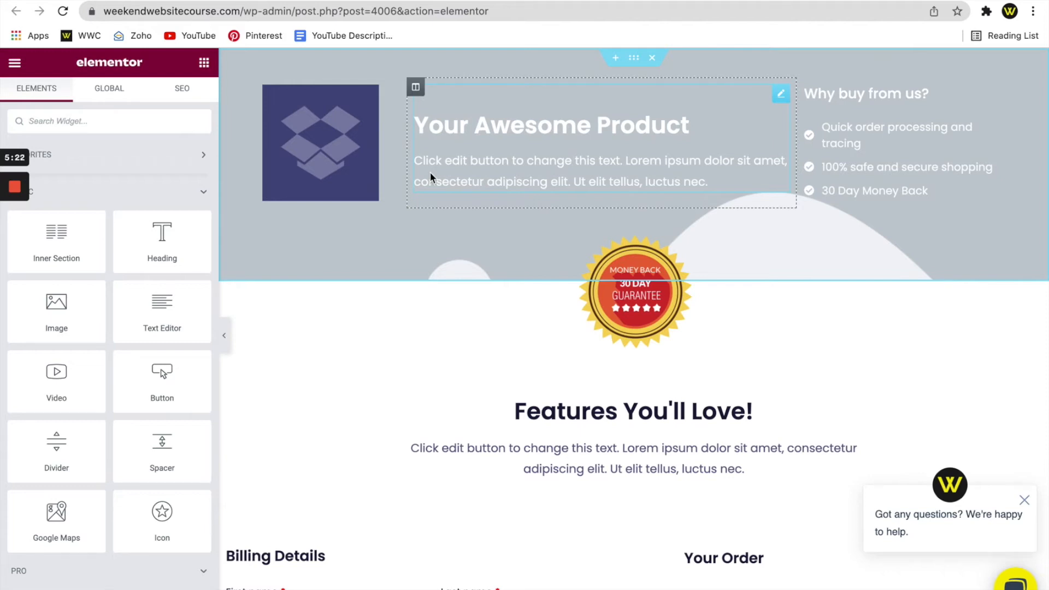
click(274, 1)
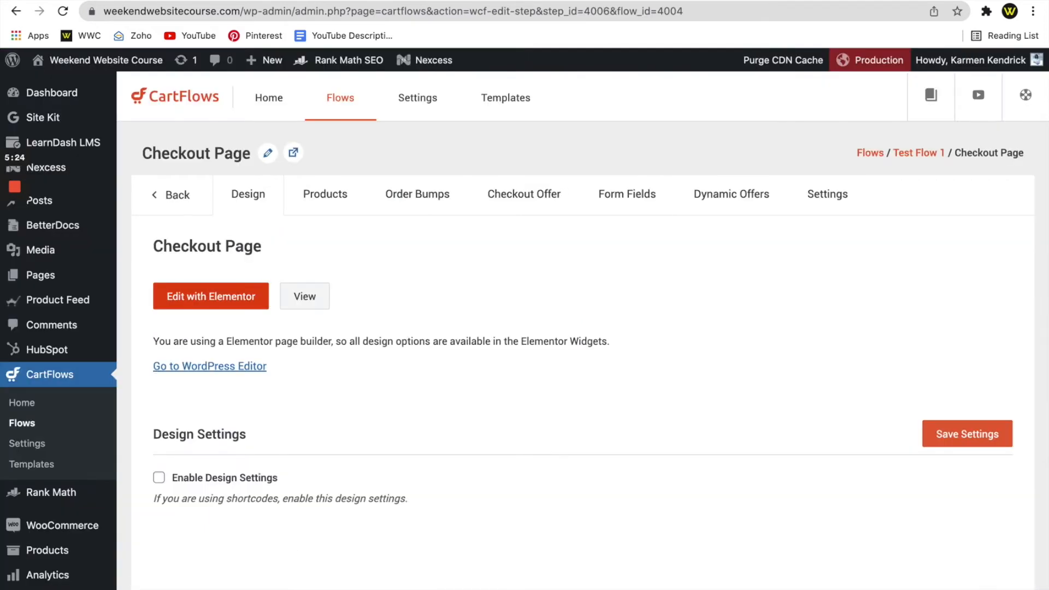
Step: Go back to the Test Flow 1 steps and open the Thank You Page in Elementor
click(178, 195)
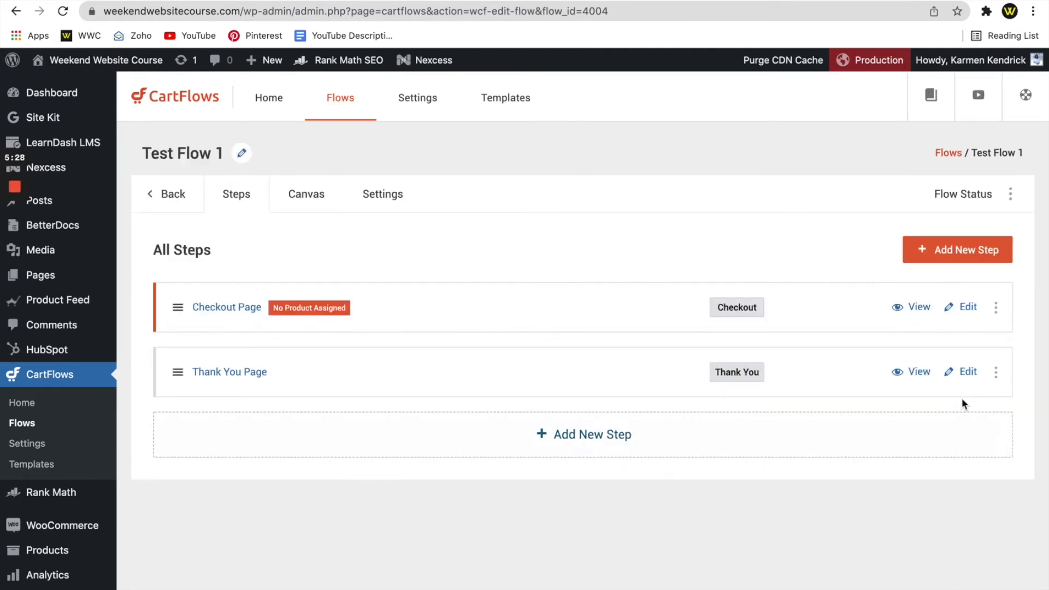
click(967, 373)
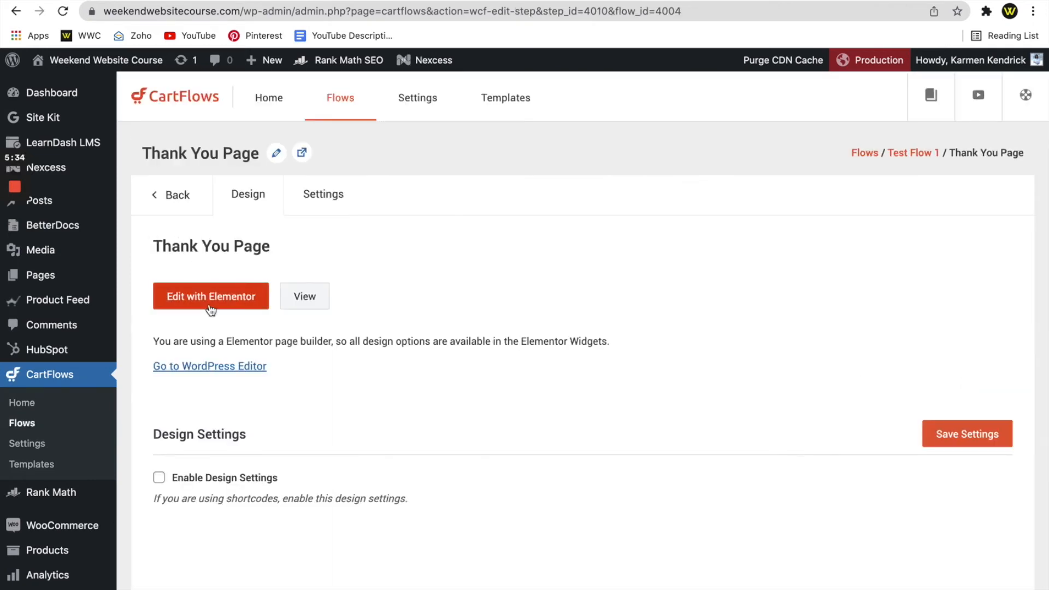
click(215, 300)
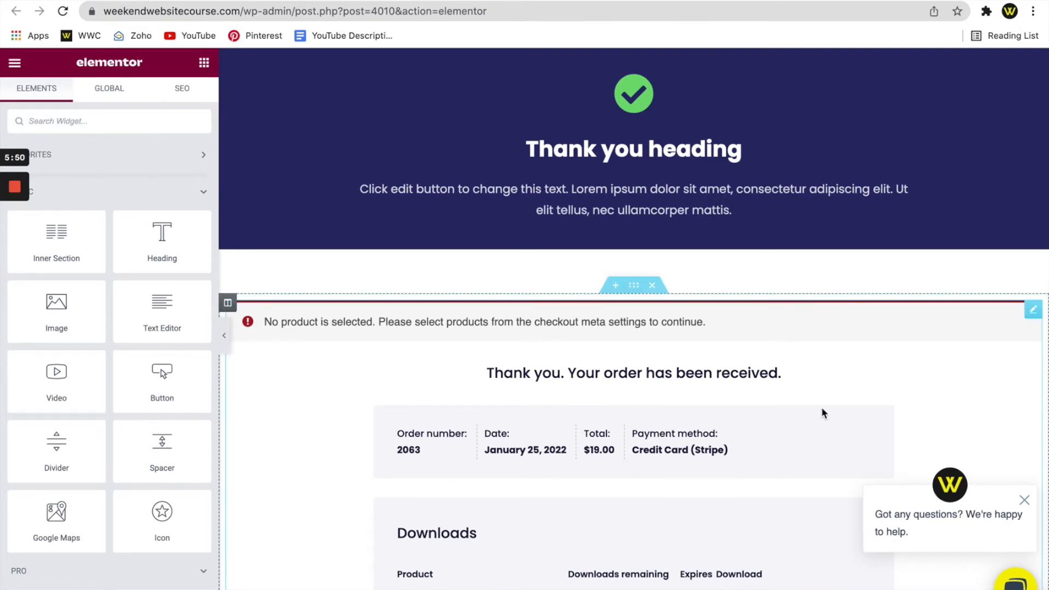
Step: Look through the Thank You Page in Elementor, including its order summary, downloads and order details sections
scroll(761, 403, down, 3)
scroll(762, 404, down, 10)
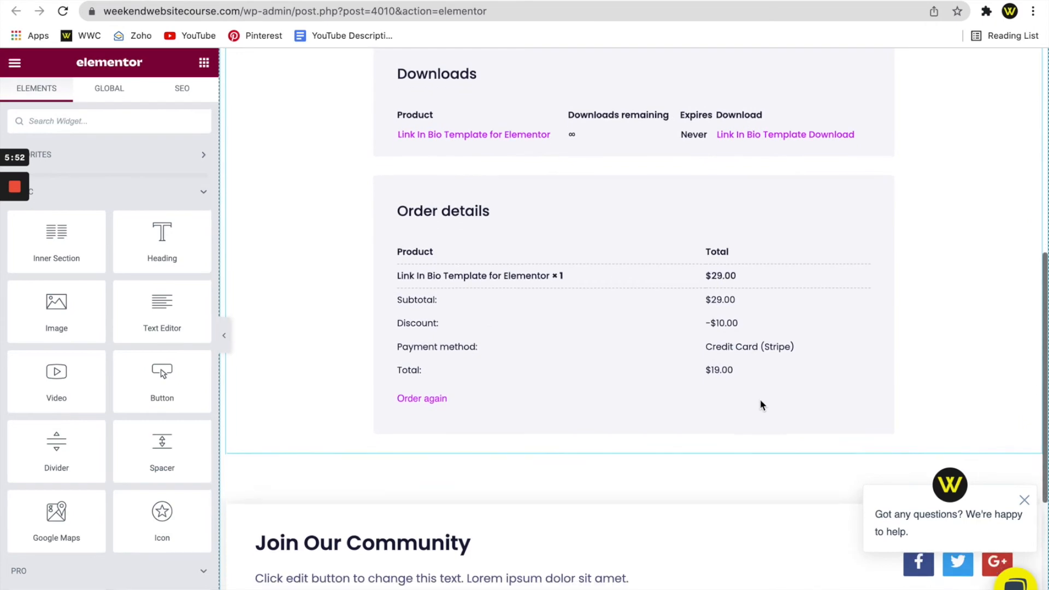
scroll(761, 405, up, 12)
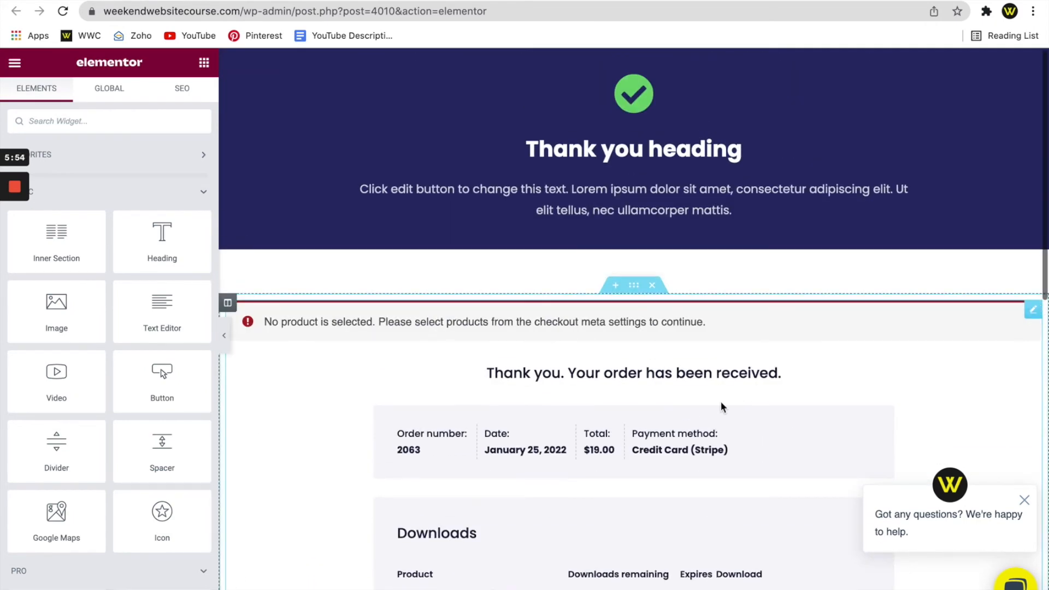
scroll(713, 407, down, 3)
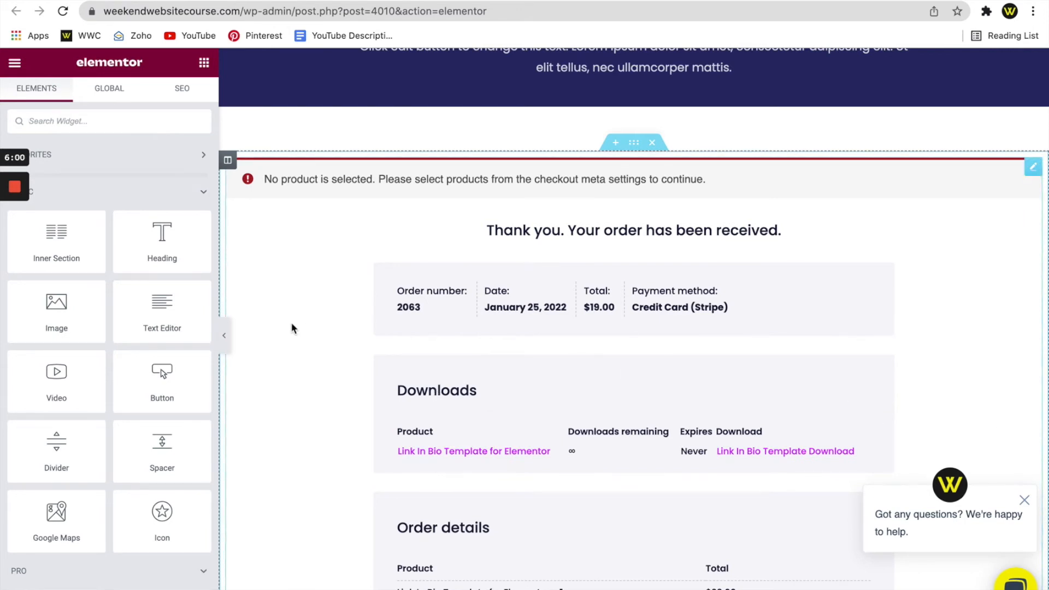
Step: Open the Thank You Page's step settings and review its order details shortcode, general options and fields settings
mouse_move(15, 232)
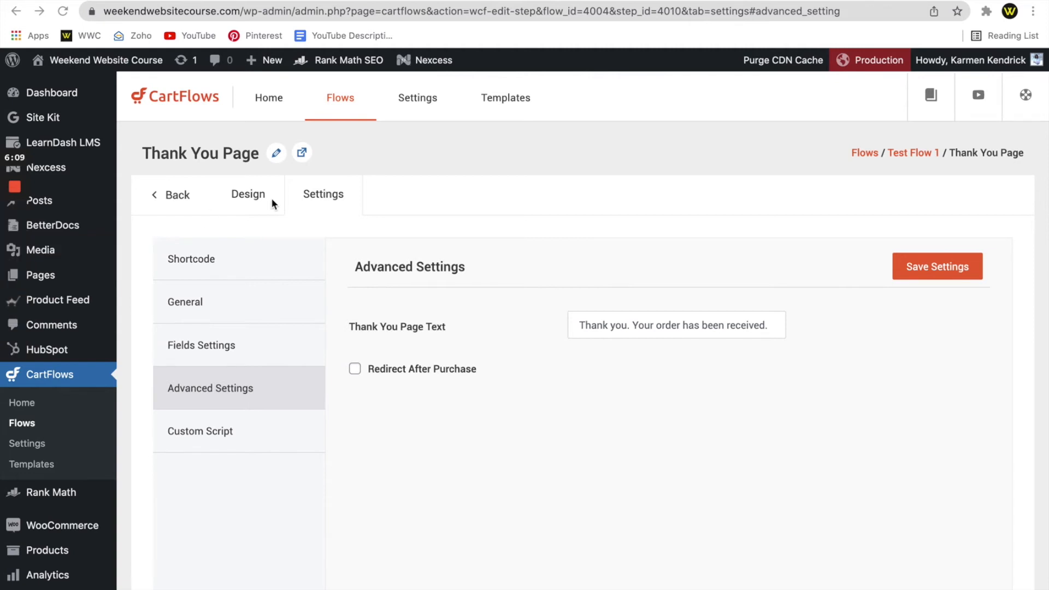
click(220, 266)
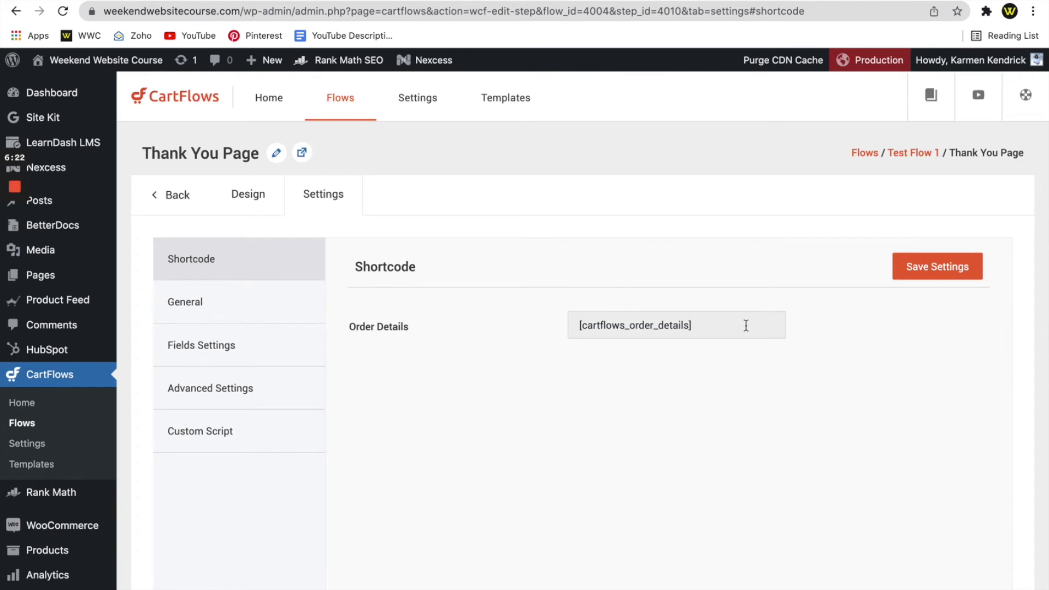
drag(746, 325, 566, 328)
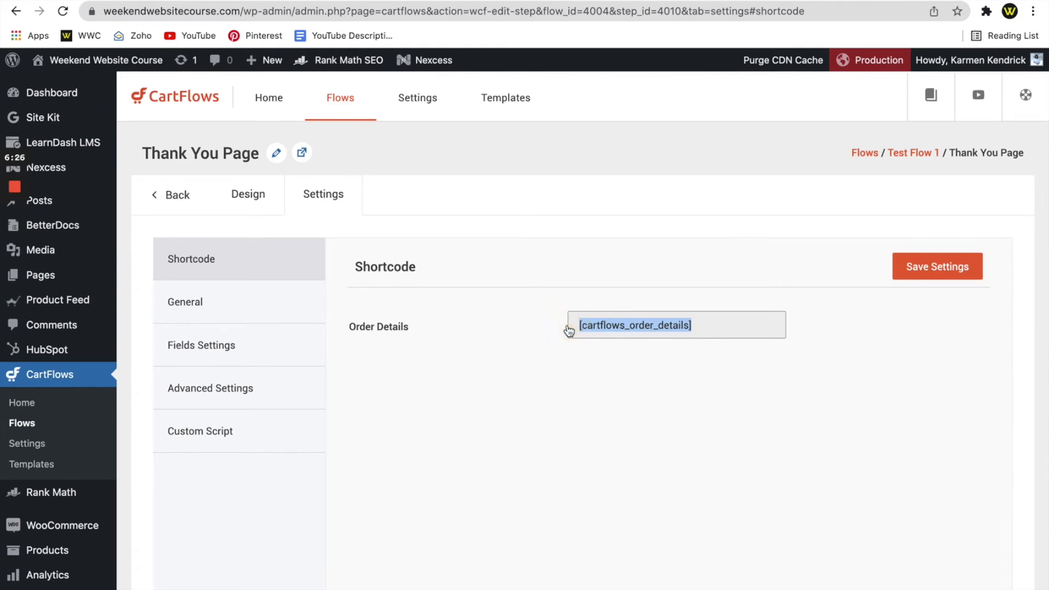
click(197, 298)
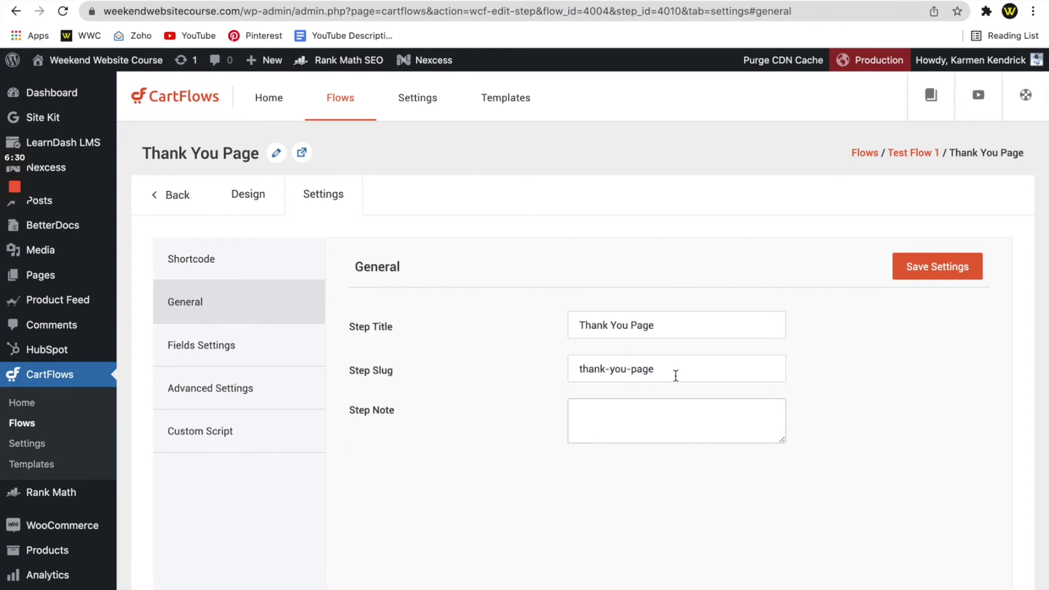
click(214, 356)
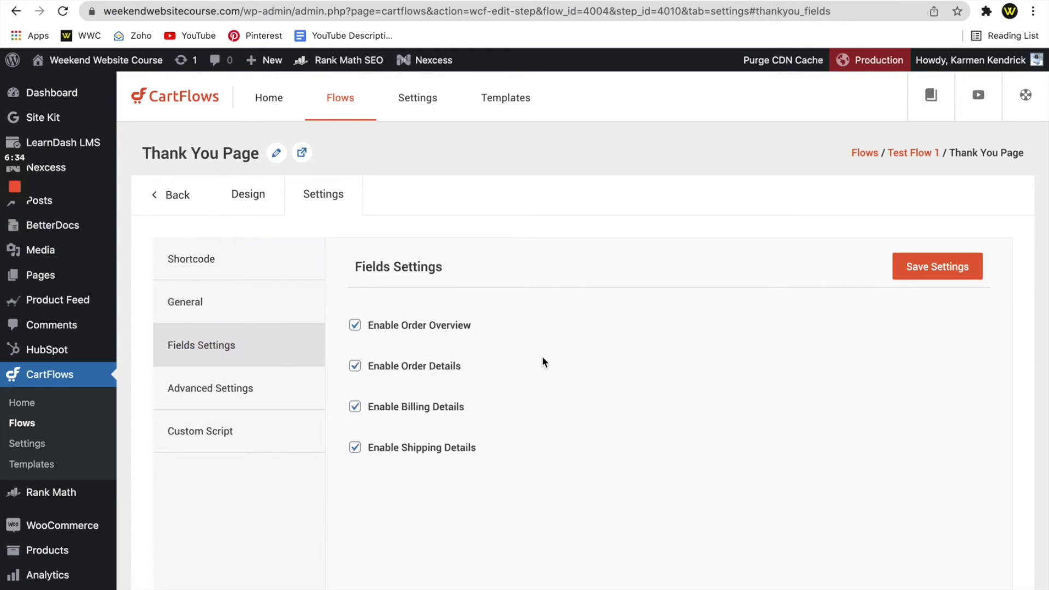
Step: Review the Thank You Page's advanced settings for page text and redirect, and its custom script area
click(248, 389)
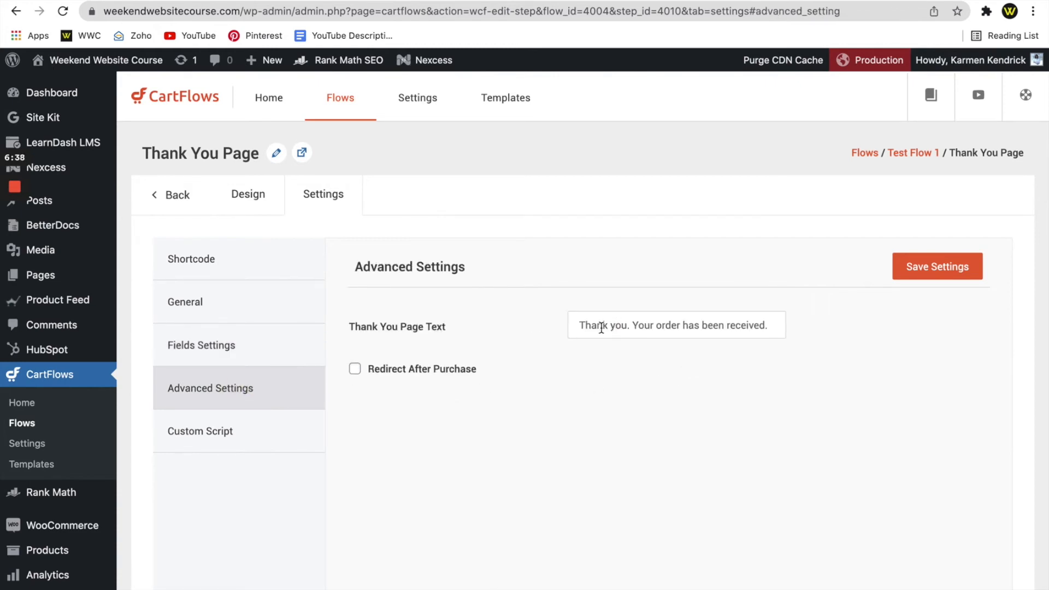
click(759, 330)
click(282, 428)
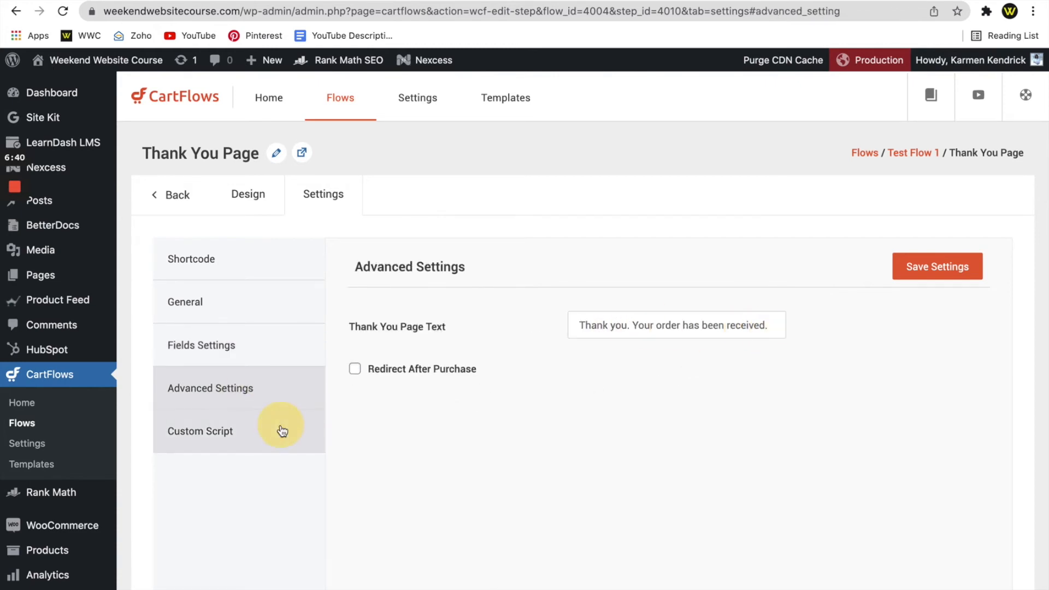
drag(293, 428, 366, 391)
click(246, 431)
click(219, 391)
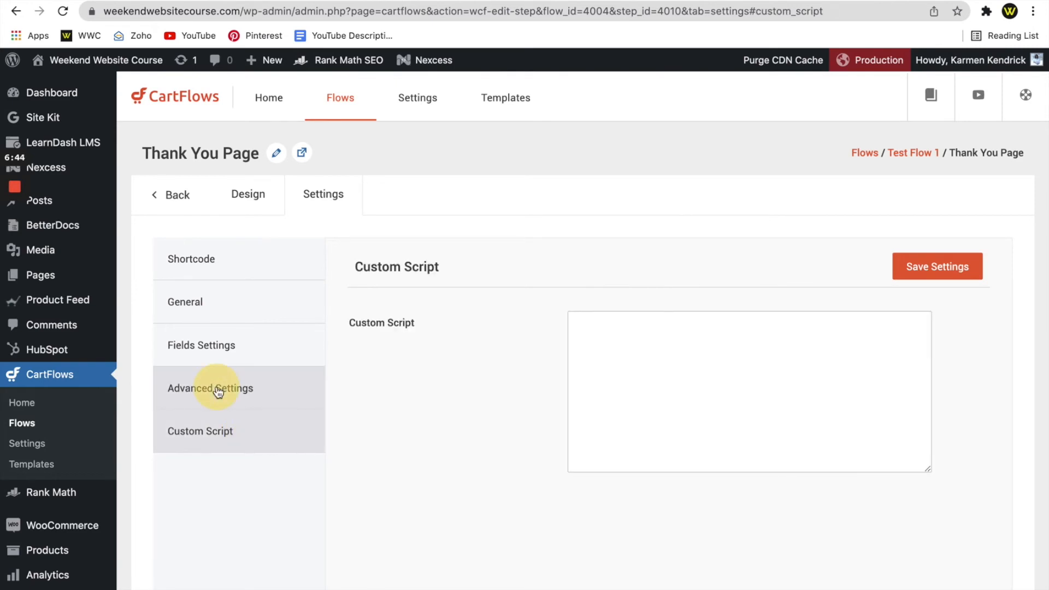
Step: Return to the Test Flow 1 steps, open the Checkout Page for editing and look over its product options
click(165, 194)
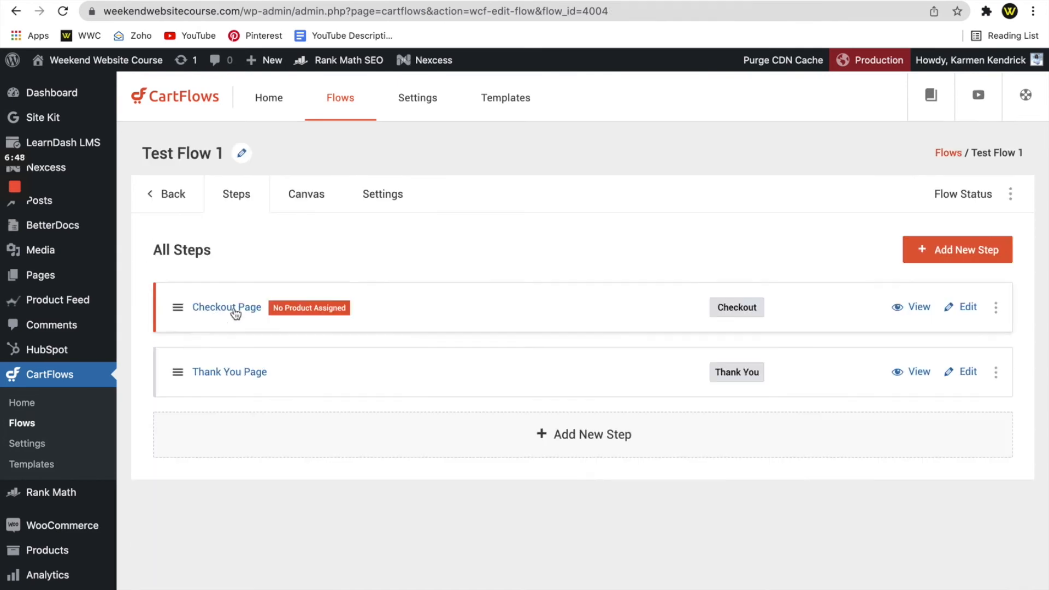
click(964, 315)
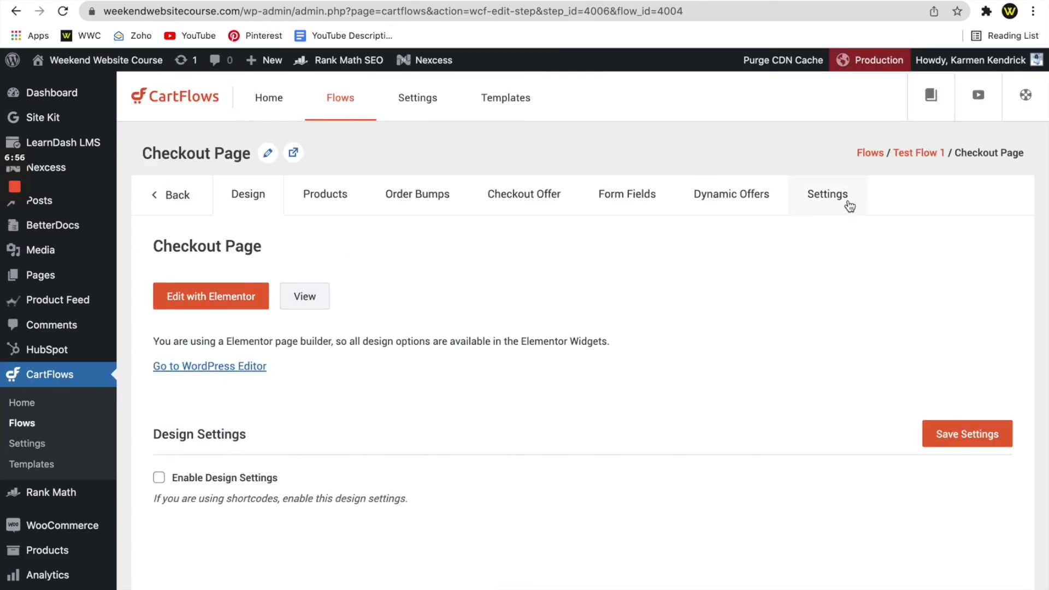
click(311, 202)
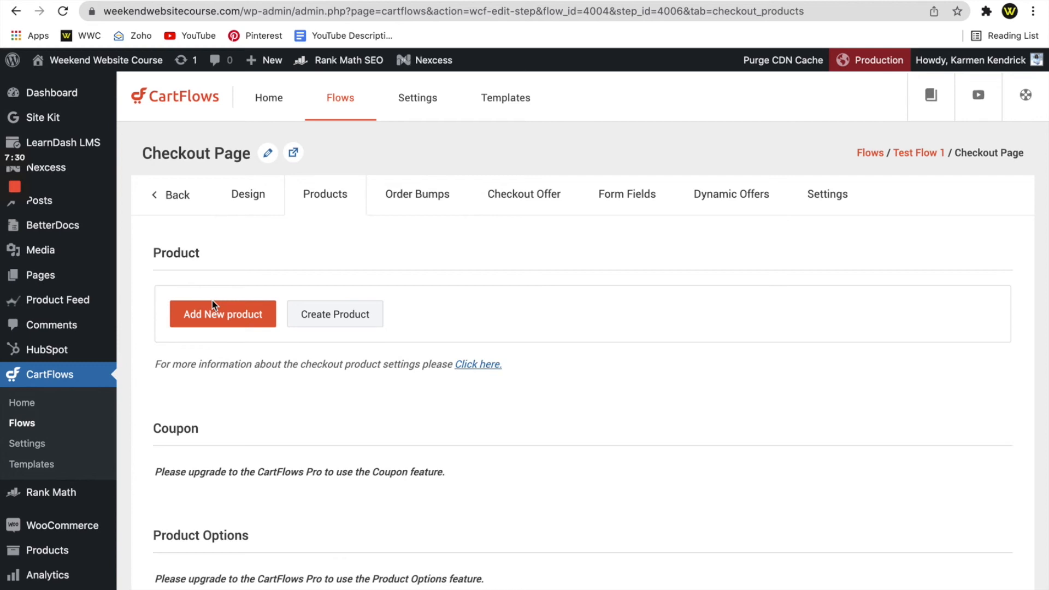
scroll(367, 321, down, 3)
scroll(367, 322, up, 3)
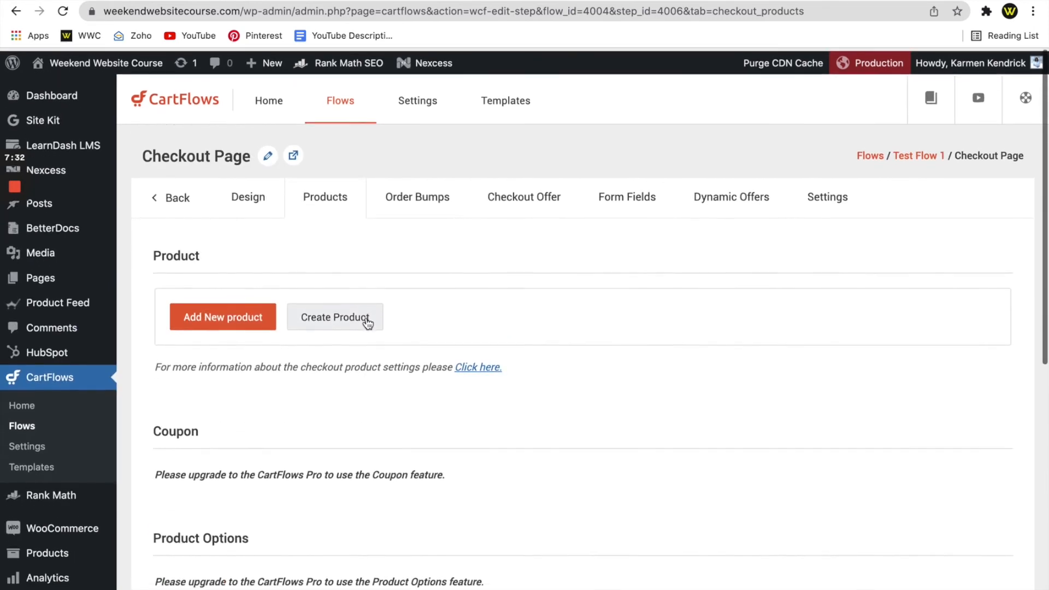
Step: View the Checkout Page's Order Bumps, Checkout Offer, Form Fields and Dynamic Offers sections
click(411, 207)
click(543, 196)
click(658, 203)
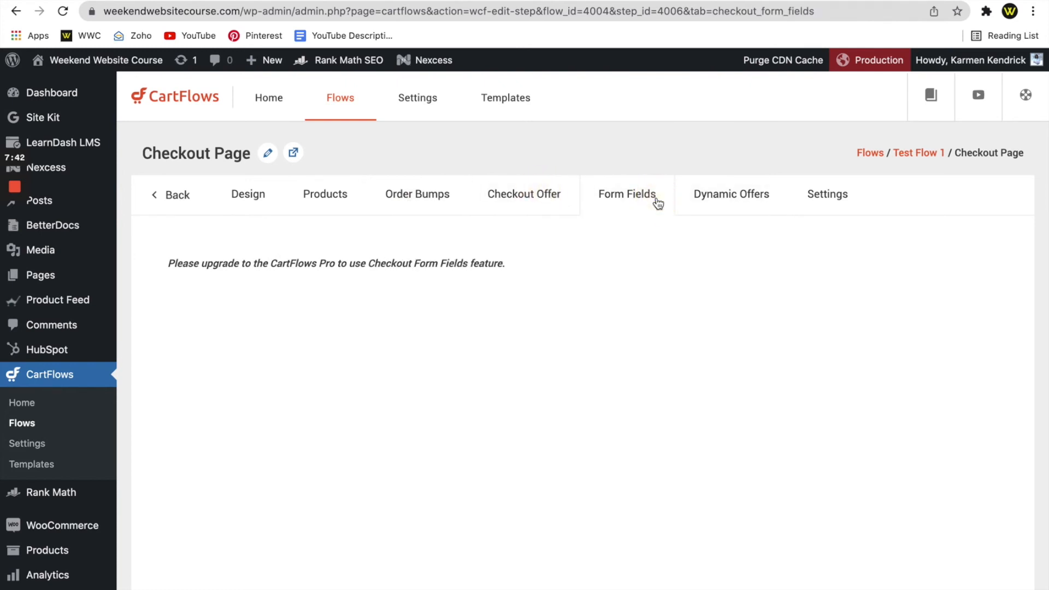
click(715, 201)
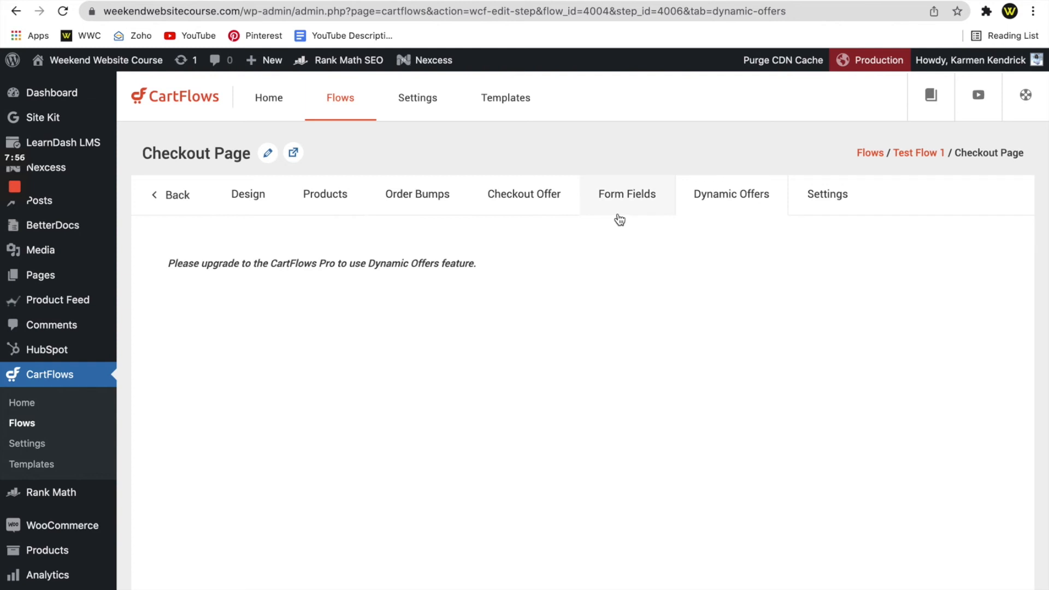
Step: Review the Checkout Page's settings, covering its shortcode, general step details and checkout options
click(814, 204)
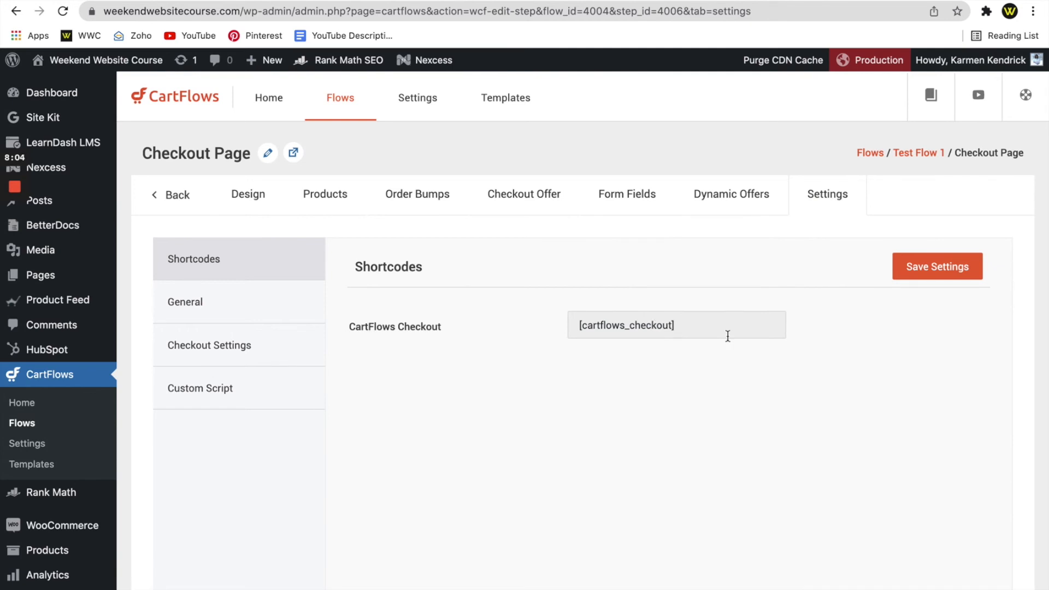
drag(675, 325, 536, 337)
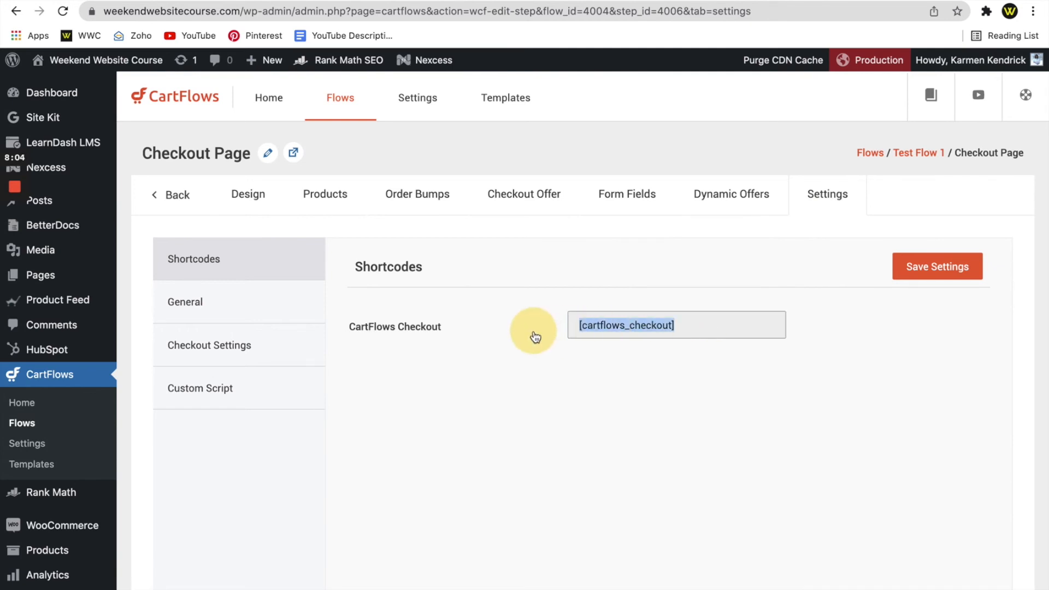
click(203, 305)
click(203, 304)
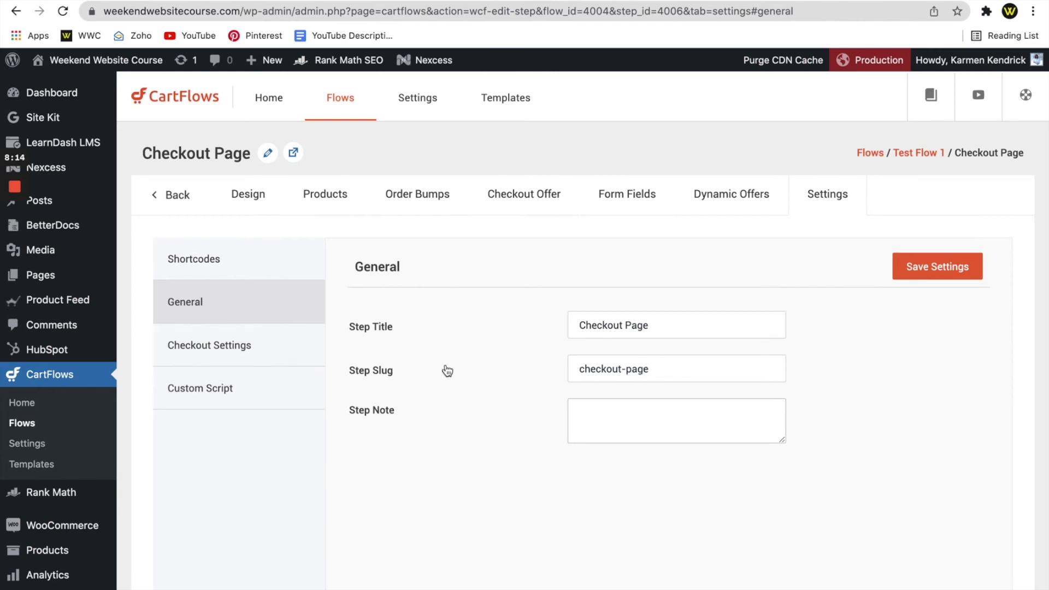
click(263, 353)
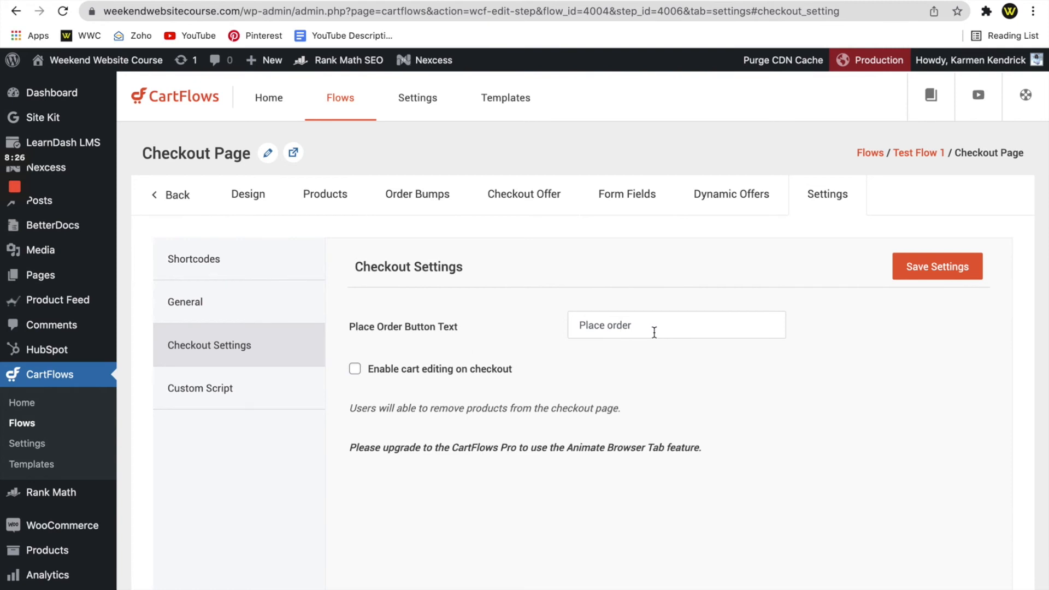
Step: Open the CartFlows general settings and view the page builders available for ready templates
mouse_move(17, 247)
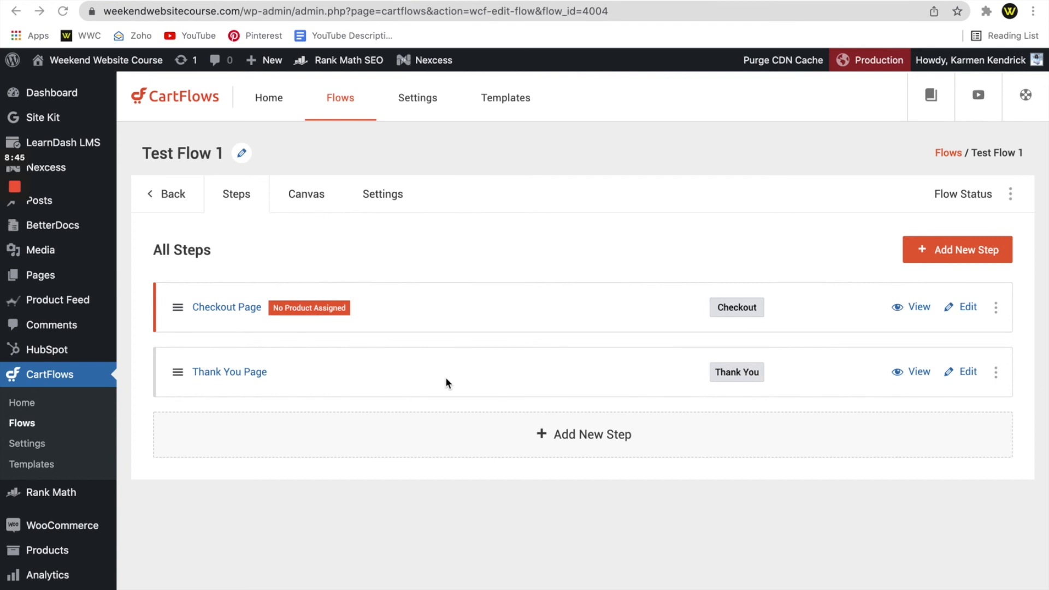
click(38, 447)
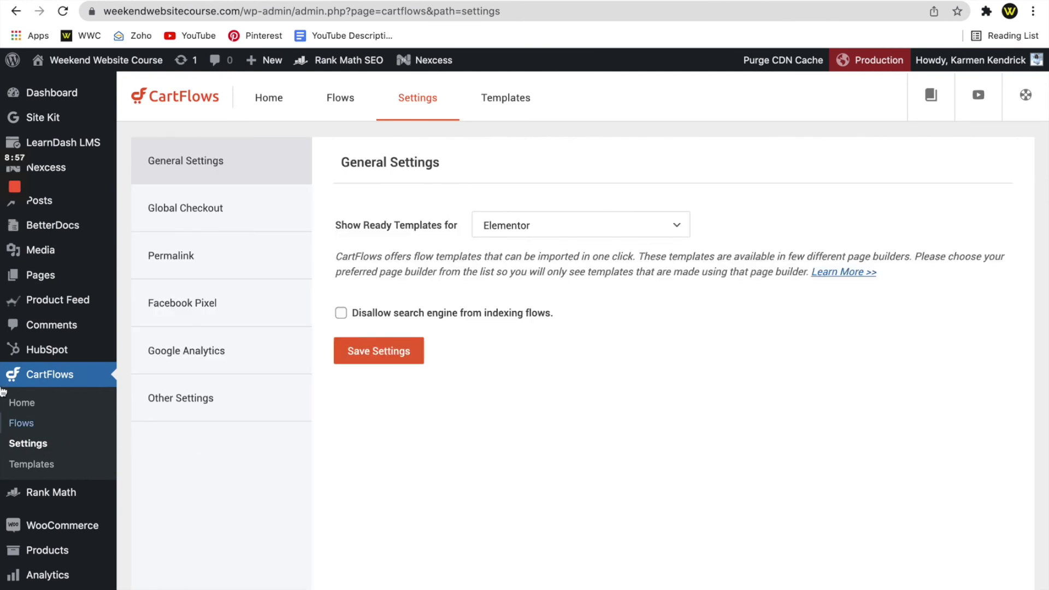
click(644, 236)
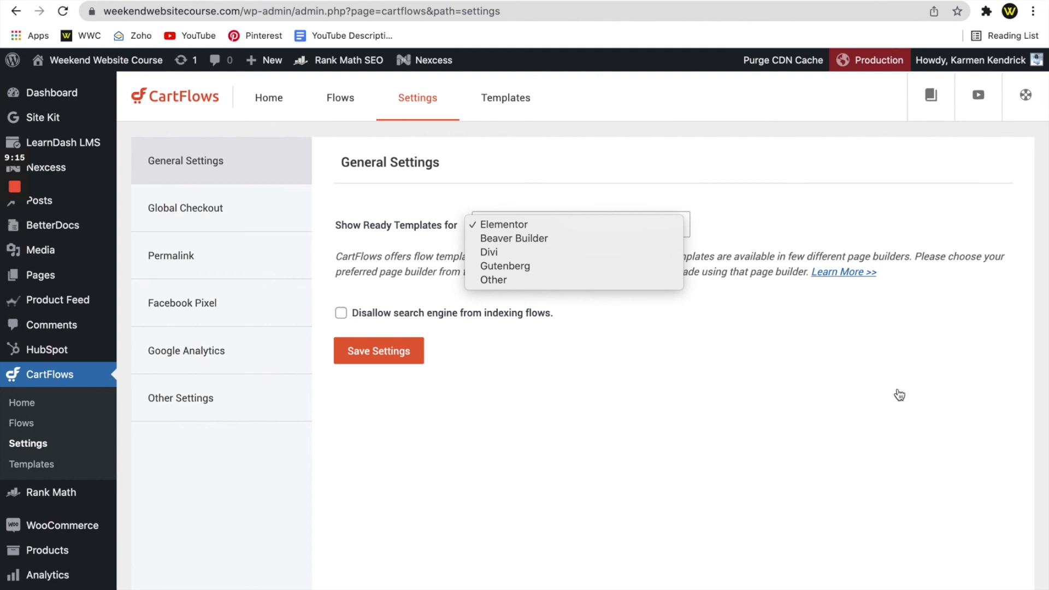
Step: Review the Global Checkout settings and keep Default Checkout ( # 1820 ) as the selected checkout
click(217, 207)
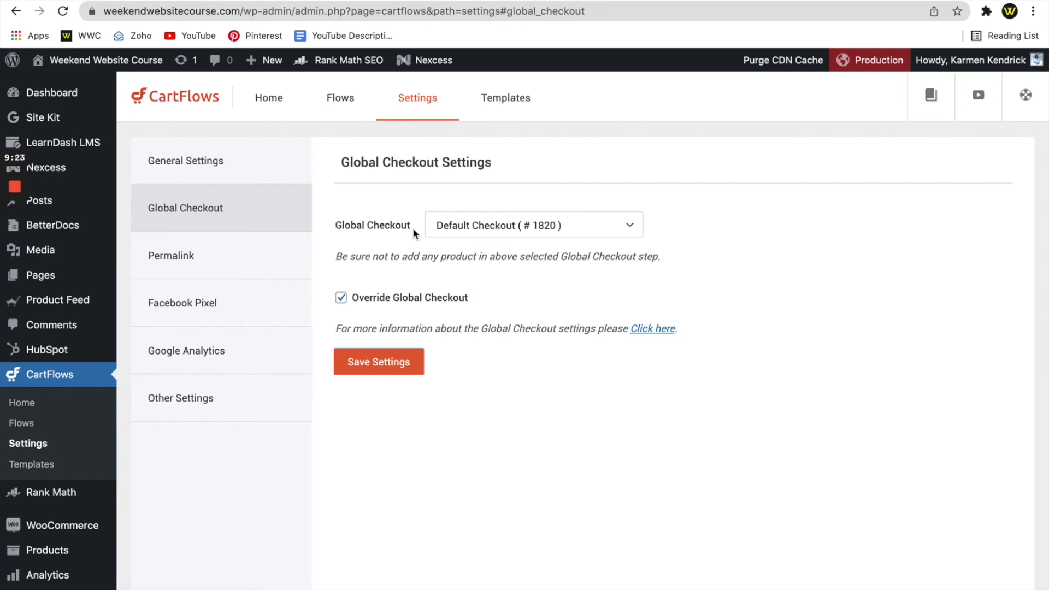
click(512, 234)
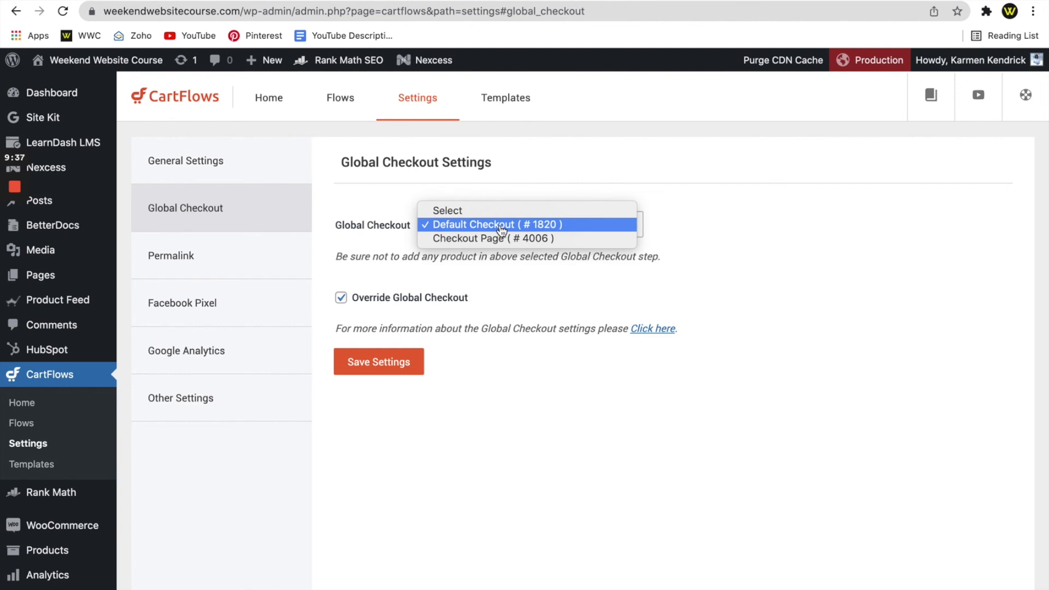
click(500, 225)
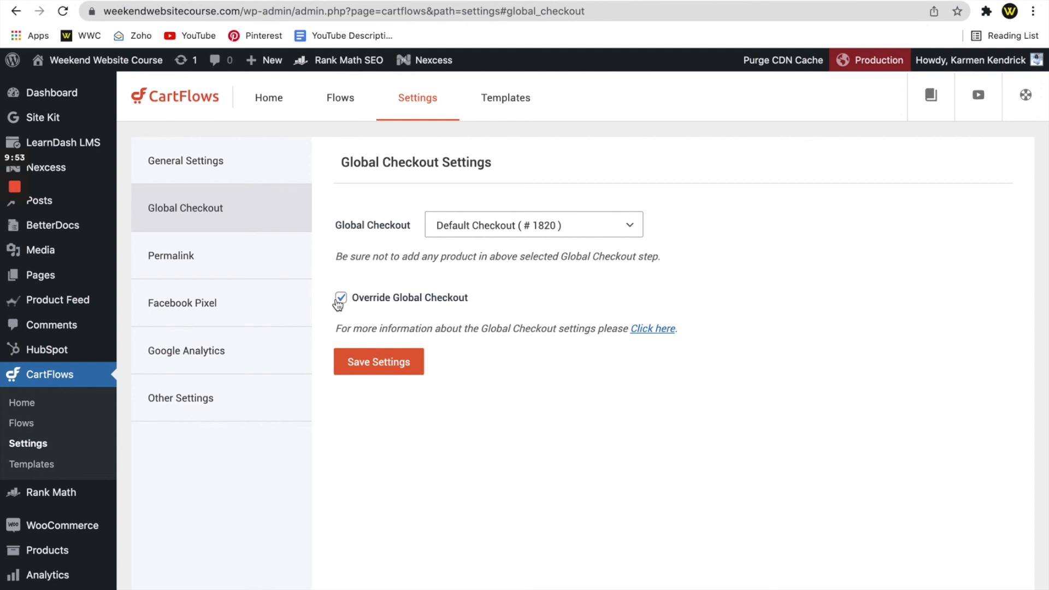
Step: Look through the CartFlows Permalink, Facebook Pixel, Google Analytics and Other Settings sections
click(239, 276)
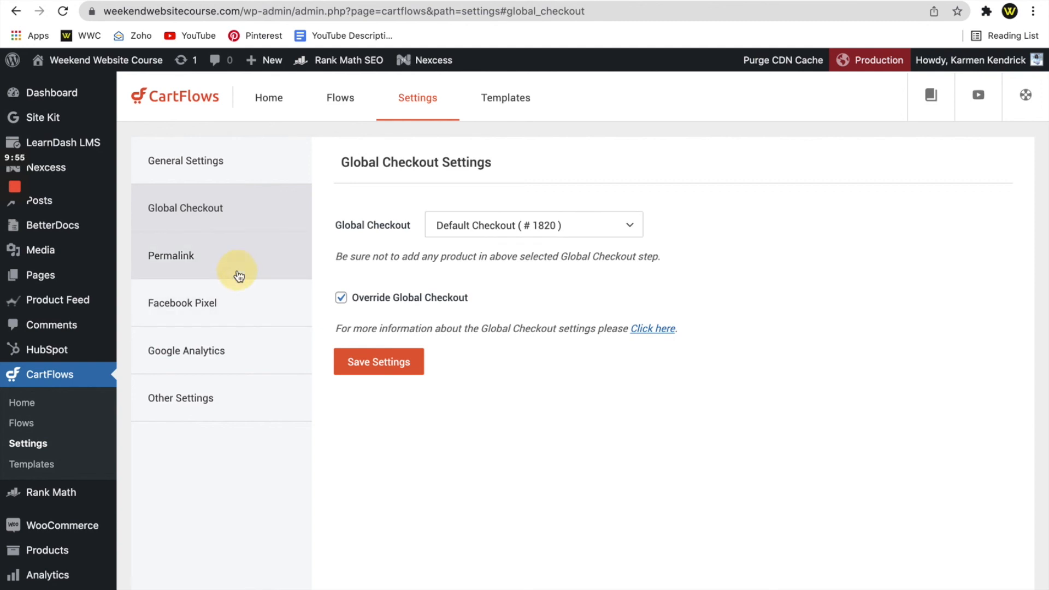
scroll(538, 303, down, 1)
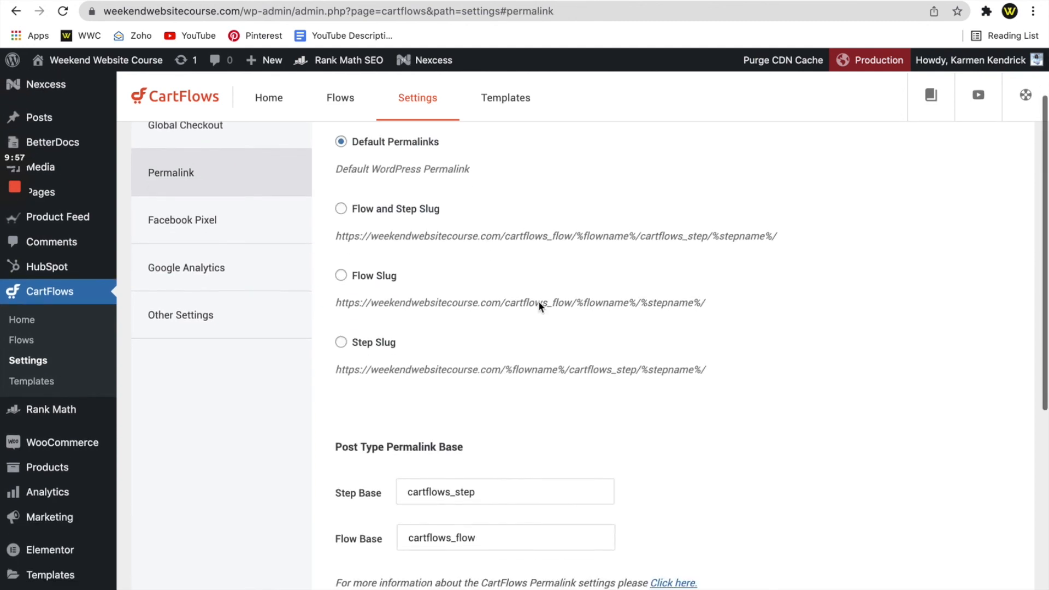
scroll(539, 304, up, 2)
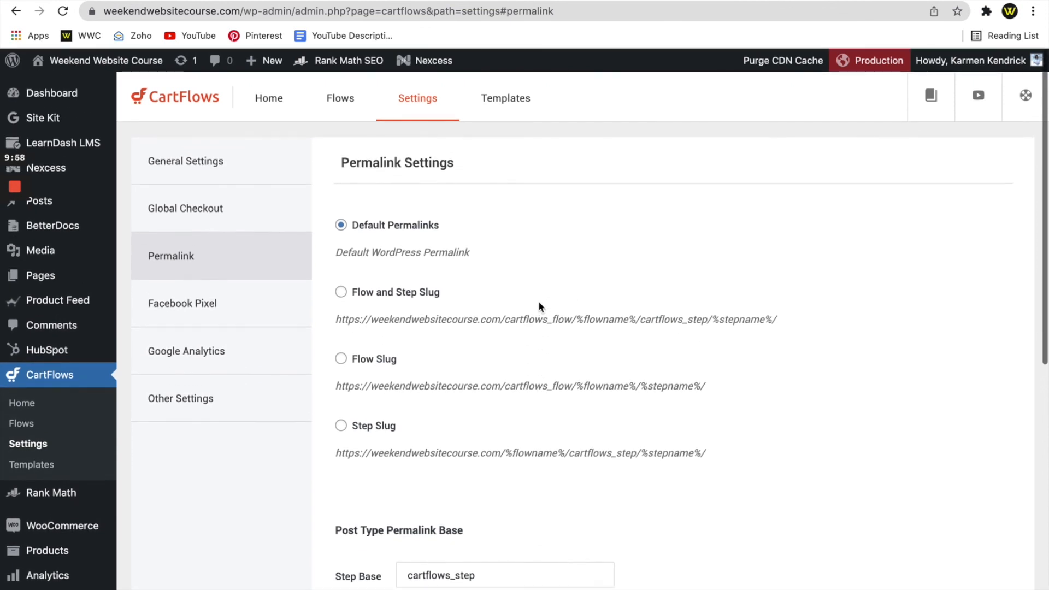
click(230, 310)
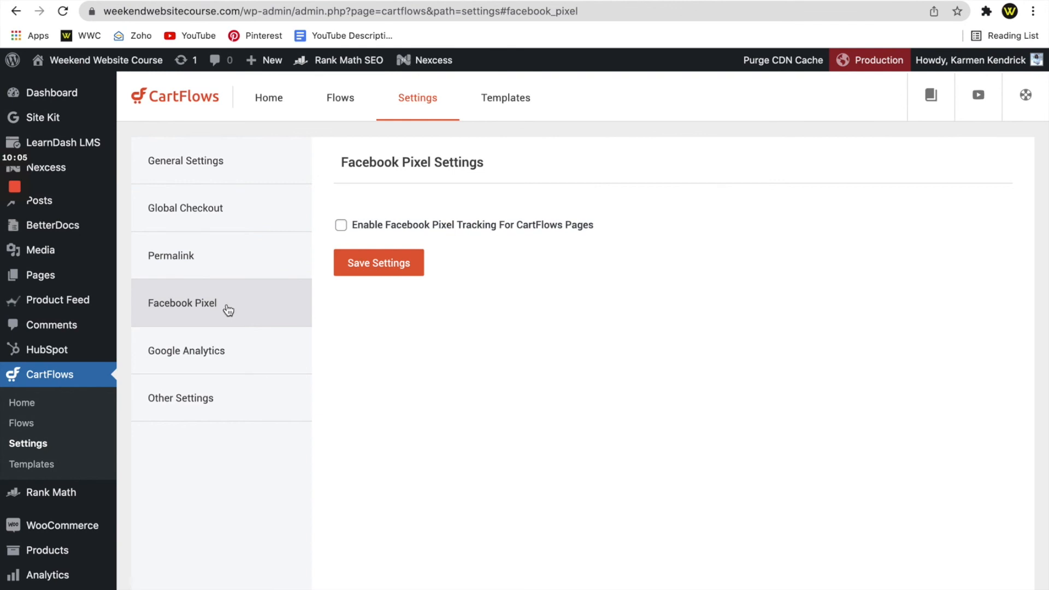
click(219, 336)
click(223, 401)
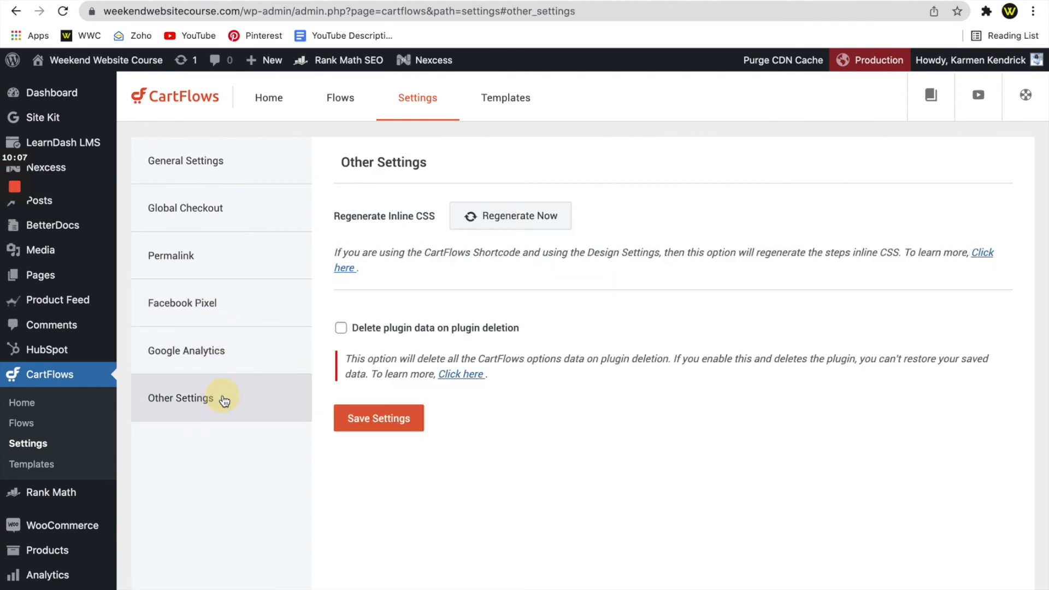